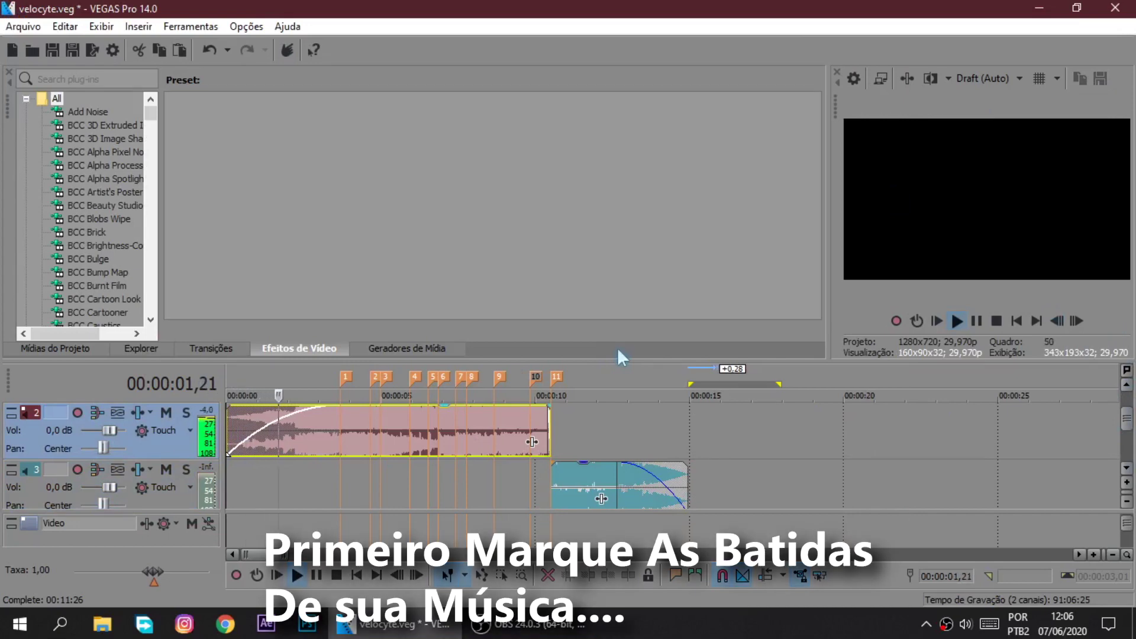
Play through the marked music, and place a marker on a beat of the second audio clip at 00:00:11,22
scroll(881, 439, "up", 2)
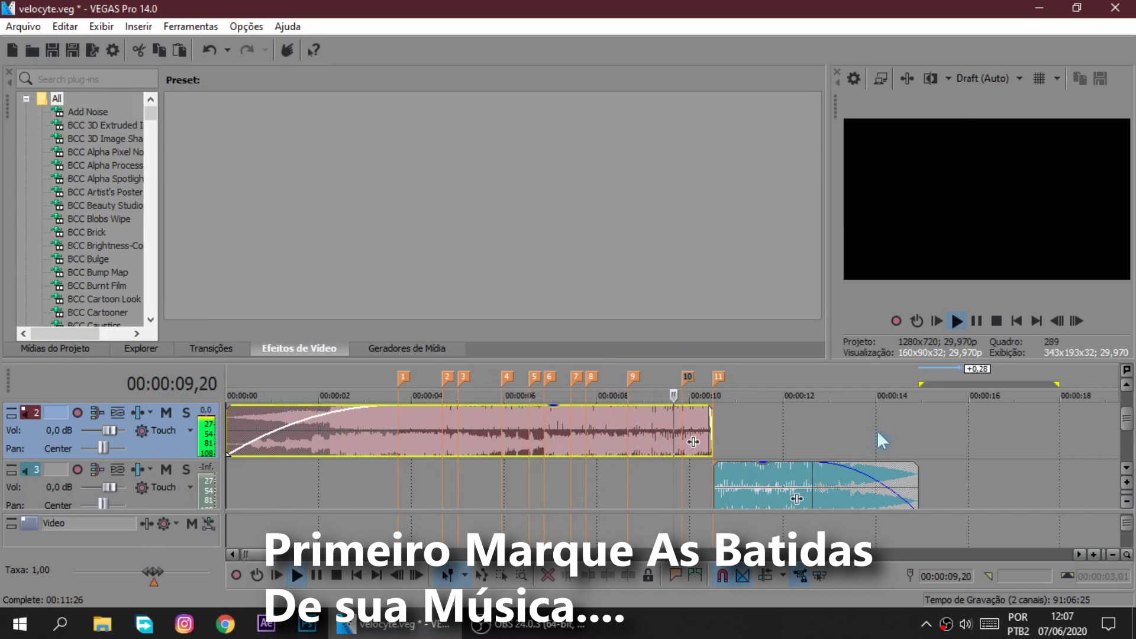
key("space")
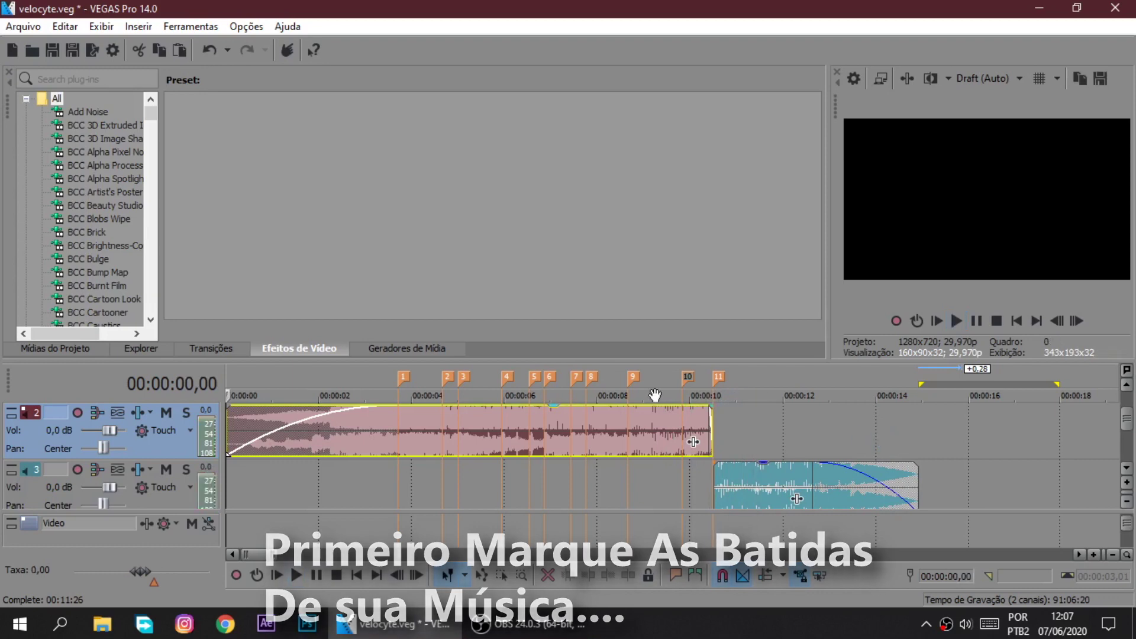
left_click(646, 424)
scroll(834, 478, "up", 1)
left_click(833, 478)
scroll(834, 479, "up", 3)
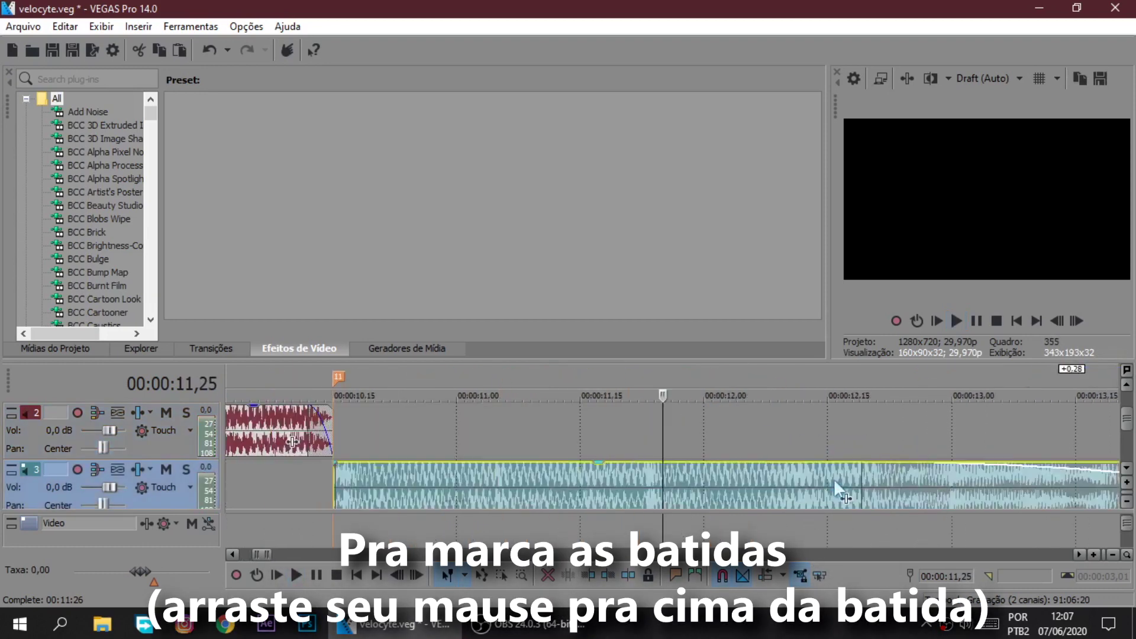
key("Down")
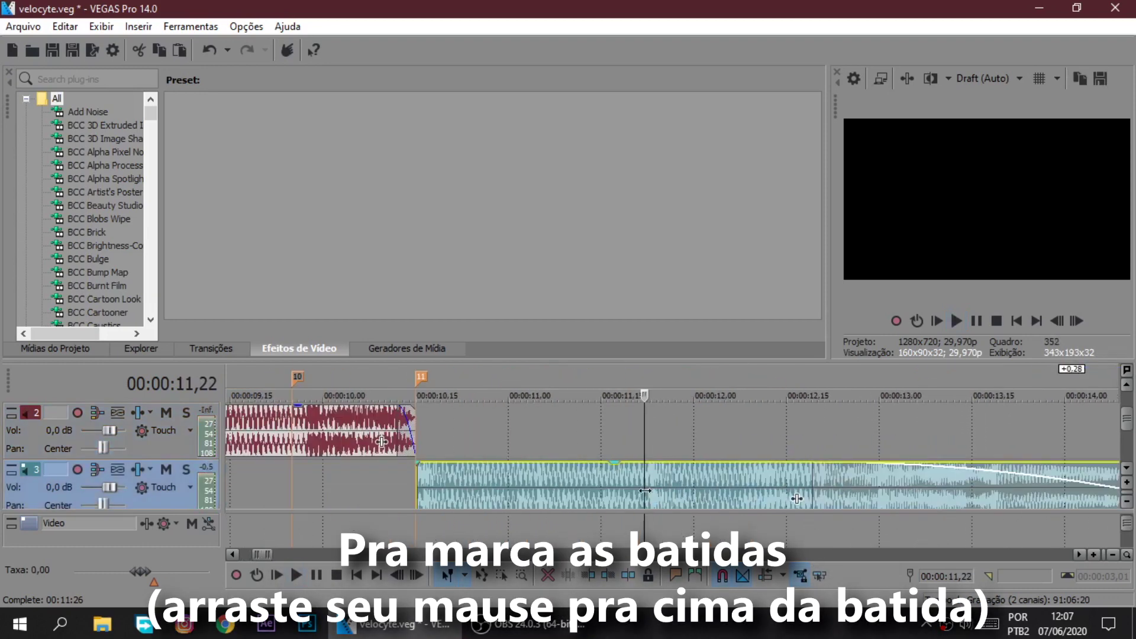
key("Return")
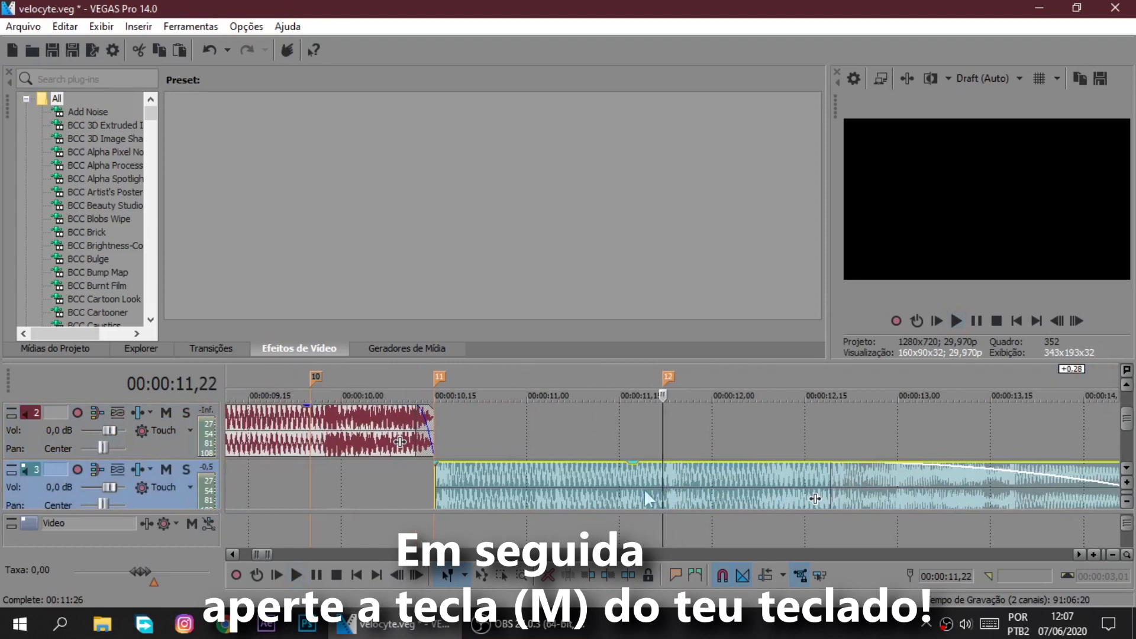
Delete marker 12 above the second audio clip
left_click(620, 424)
left_click(620, 421)
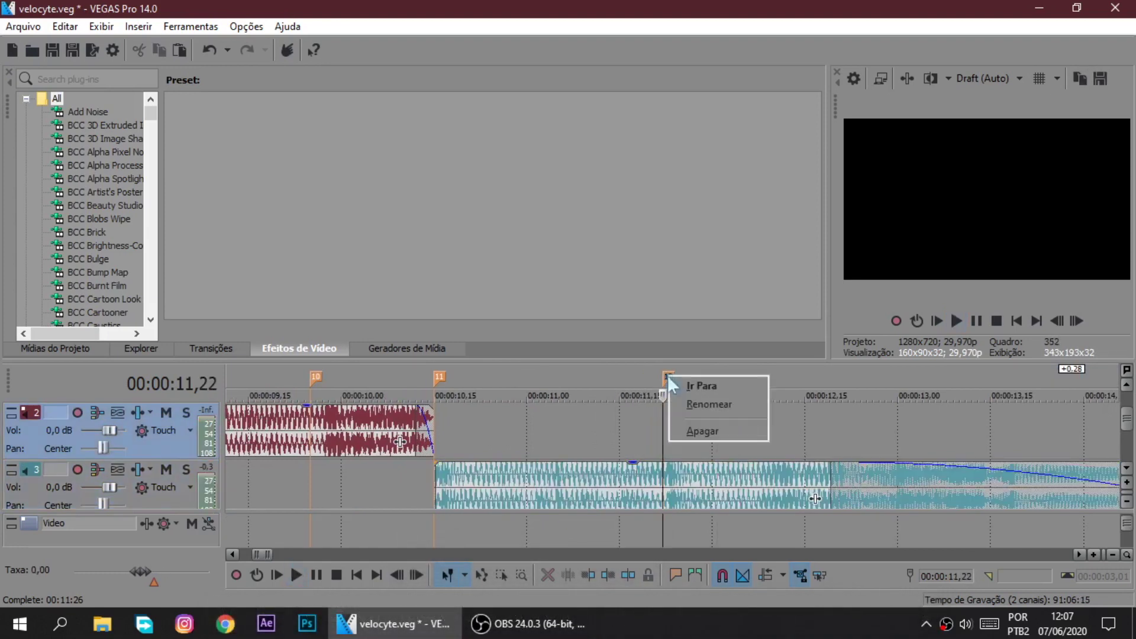
left_click(684, 431)
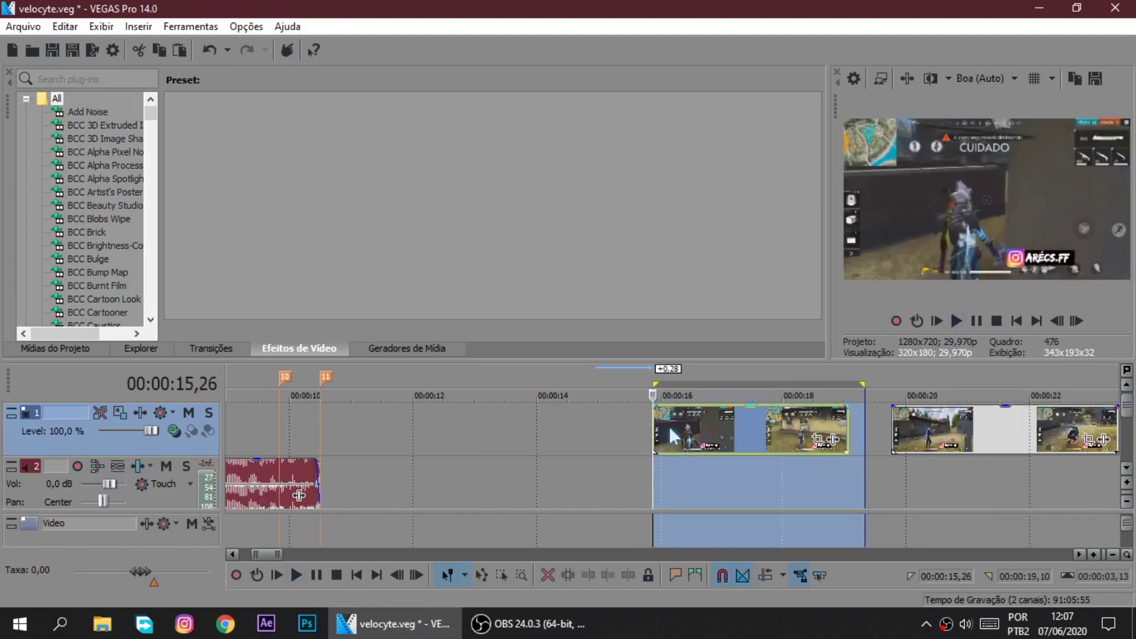
Play the first gameplay clip and step the playhead to the exact kill frame, frame 533
key("space")
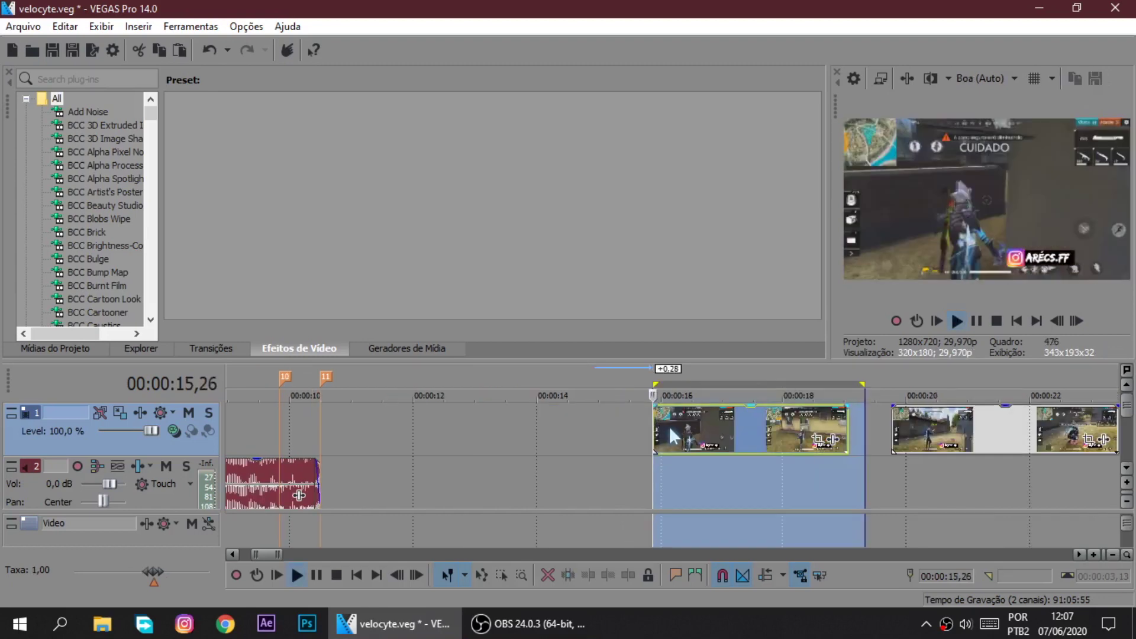
scroll(776, 411, "up", 4)
key("space")
left_click(699, 427)
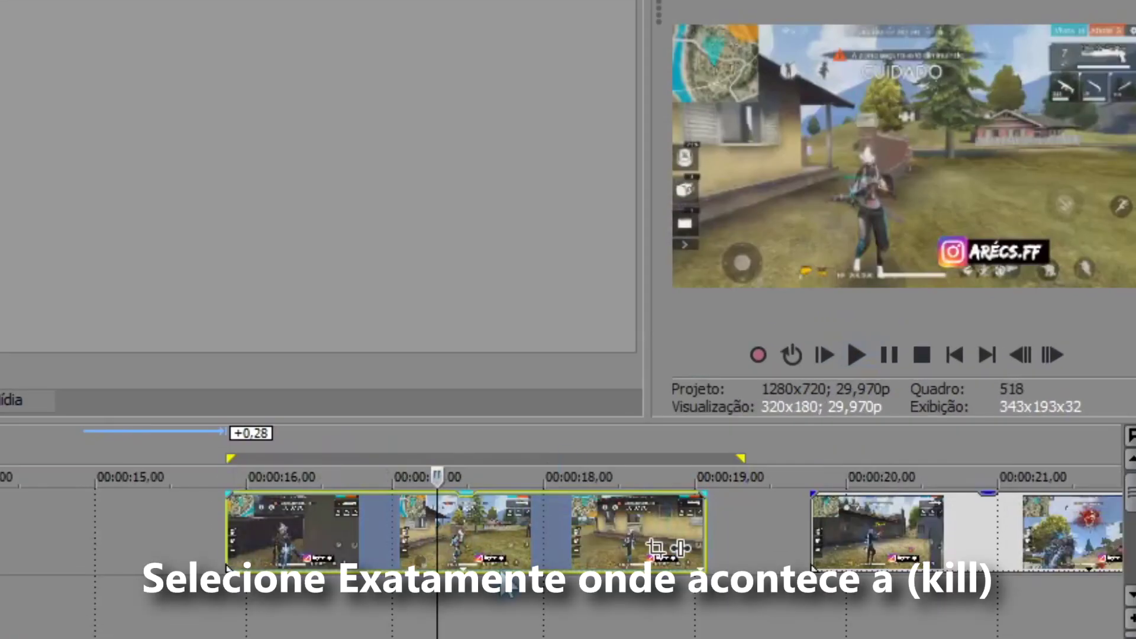
key("Right")
key("Right")
key("Right")
key("Right")
key("Right")
key("Right")
key("Right")
key("Right")
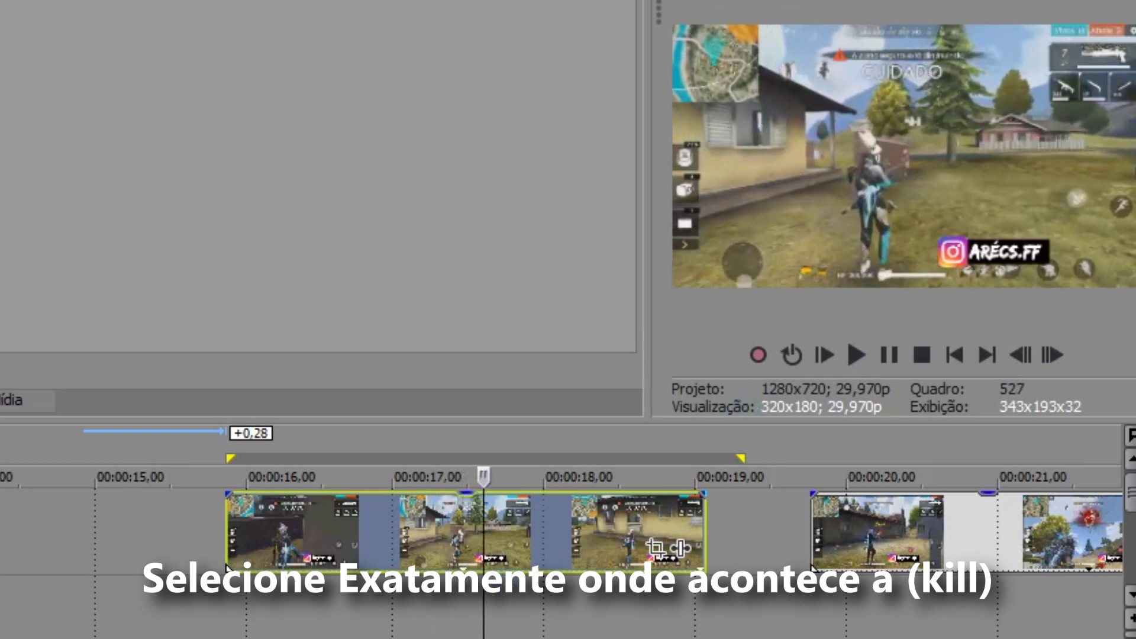
key("Right")
key("Right")
key("Right")
key("Right")
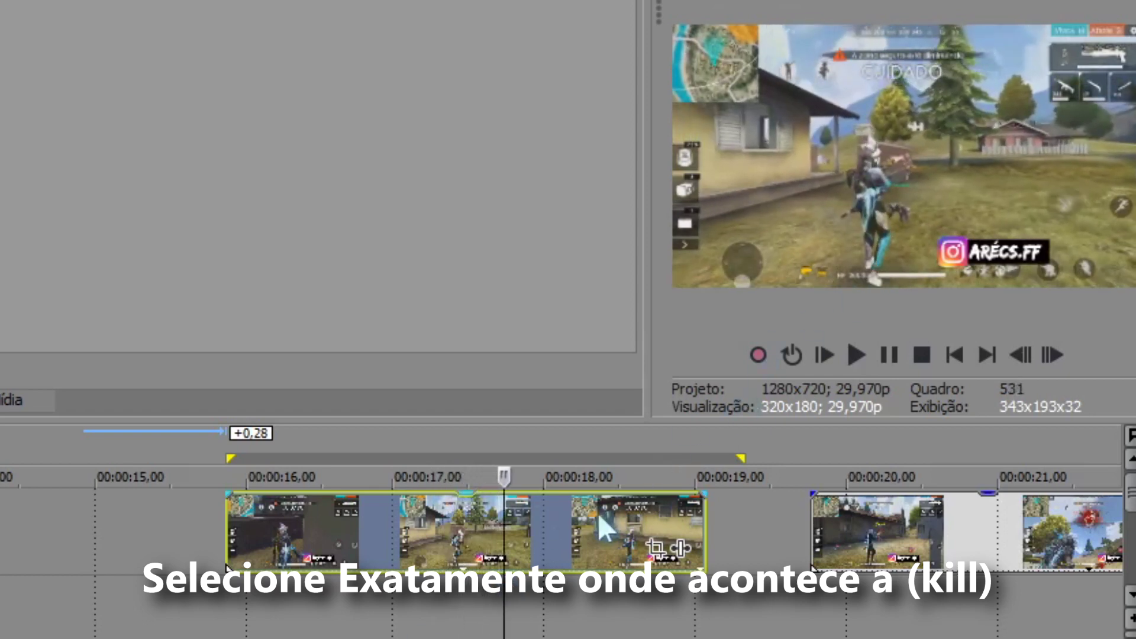
key("Right")
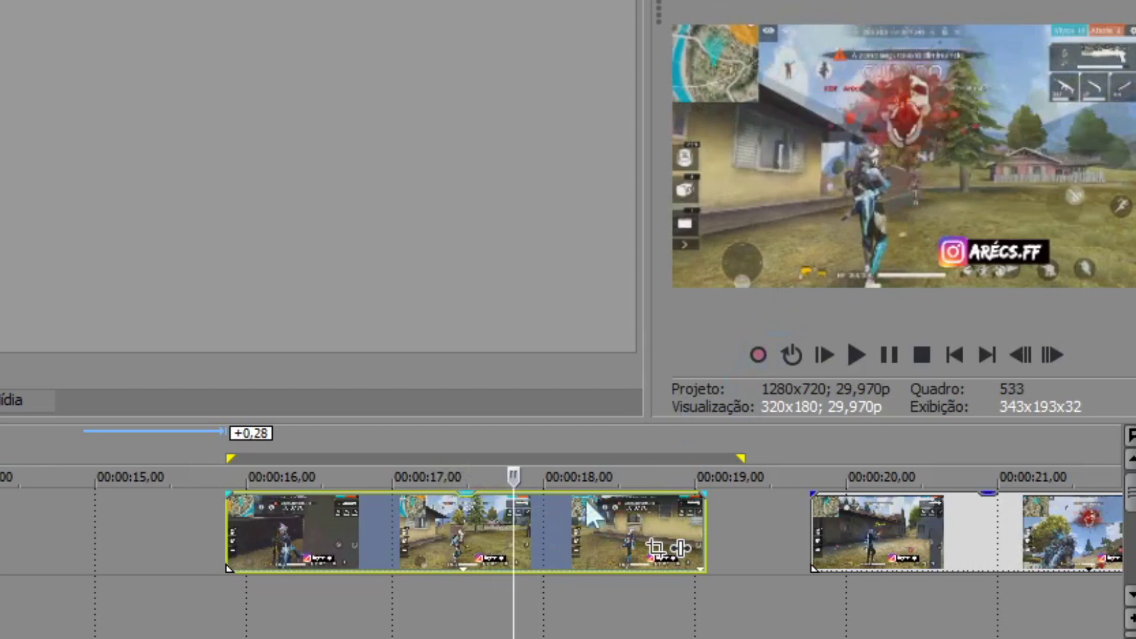
key("Right")
key("Left")
key("Left")
key("Right")
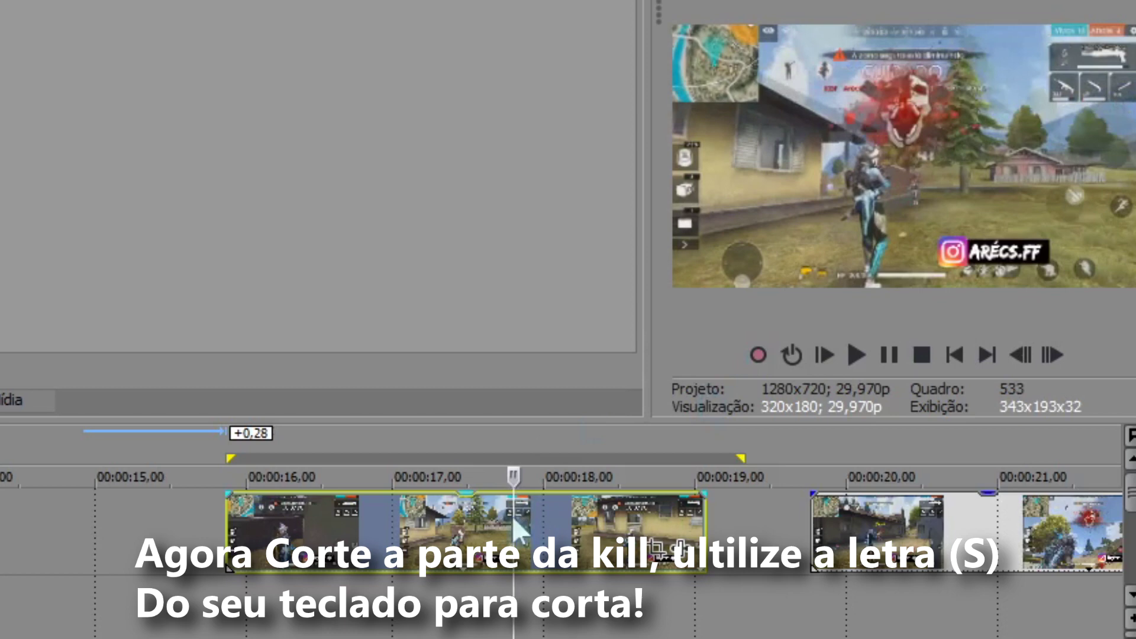
Split the gameplay clip at the kill frame and delete the part before it
key("s")
left_click_drag(504, 520, 379, 540)
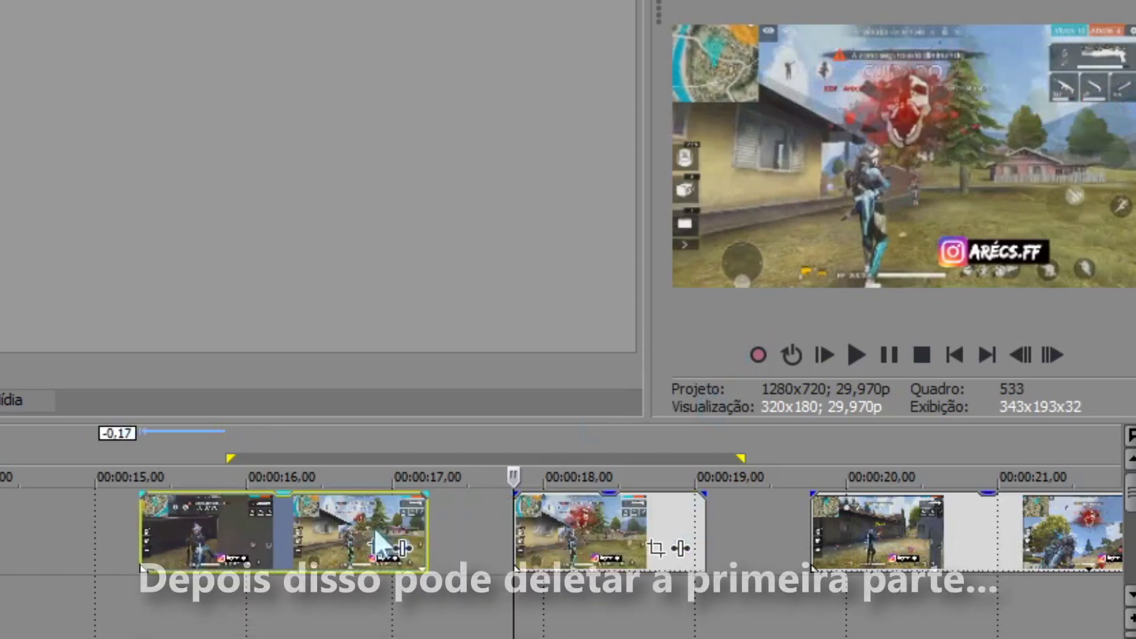
key("Delete")
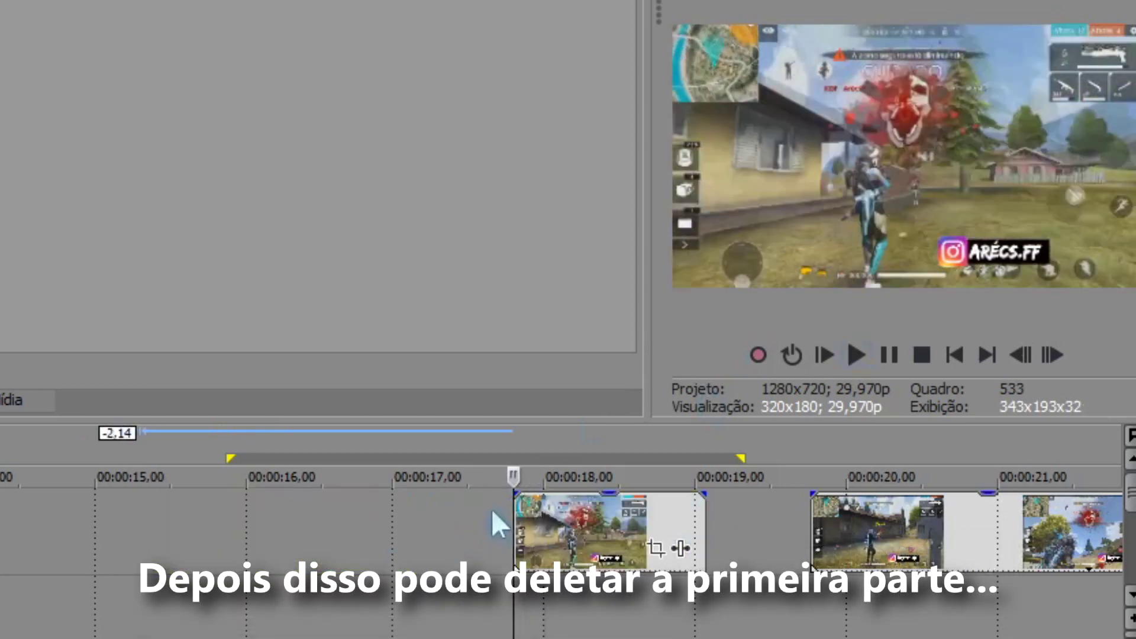
Move the remaining kill clip over the music so that it starts at beat marker 1
scroll(492, 522, "down", 3)
key("space")
key("space")
mouse_move(457, 522)
left_mouse_down()
mouse_move(444, 462)
mouse_move(321, 438)
left_mouse_up()
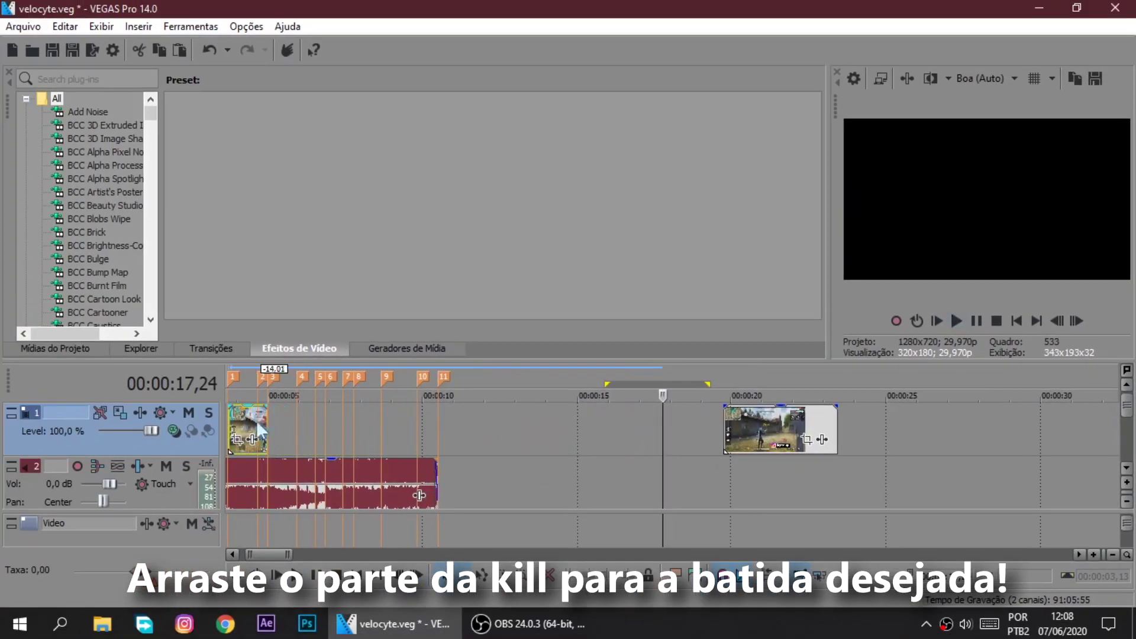
left_click(232, 419)
scroll(352, 420, "down", 2)
scroll(520, 432, "up", 3)
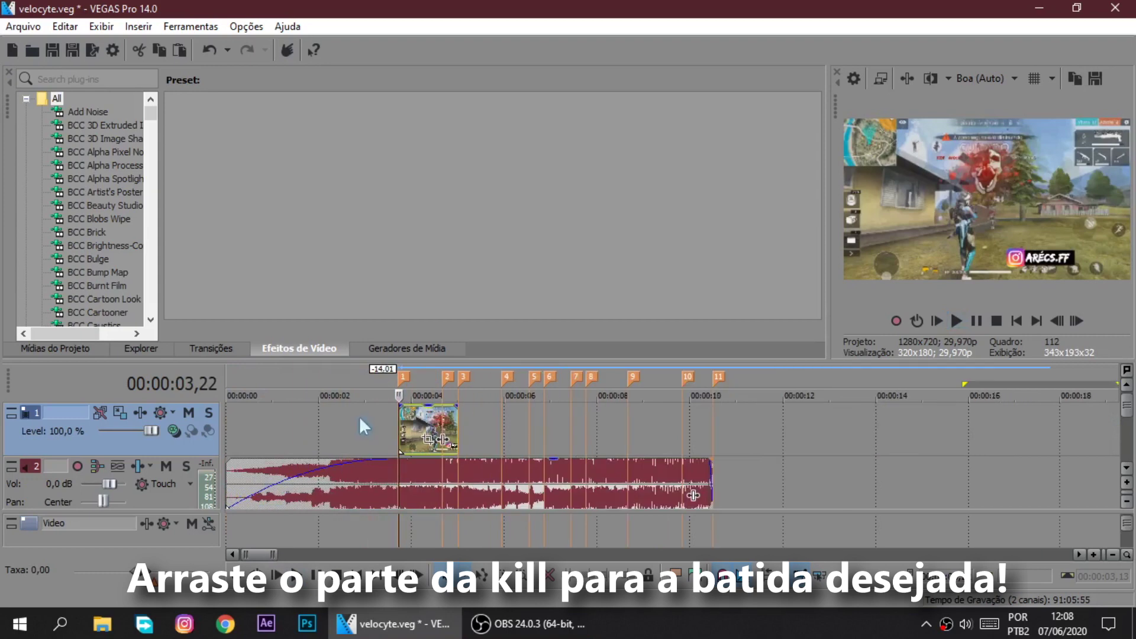
Play the lead-in to the kill clip, and extend the clip's start back from marker 1 to about 00:00:02
left_click(360, 418)
key("space")
key("space")
key("space")
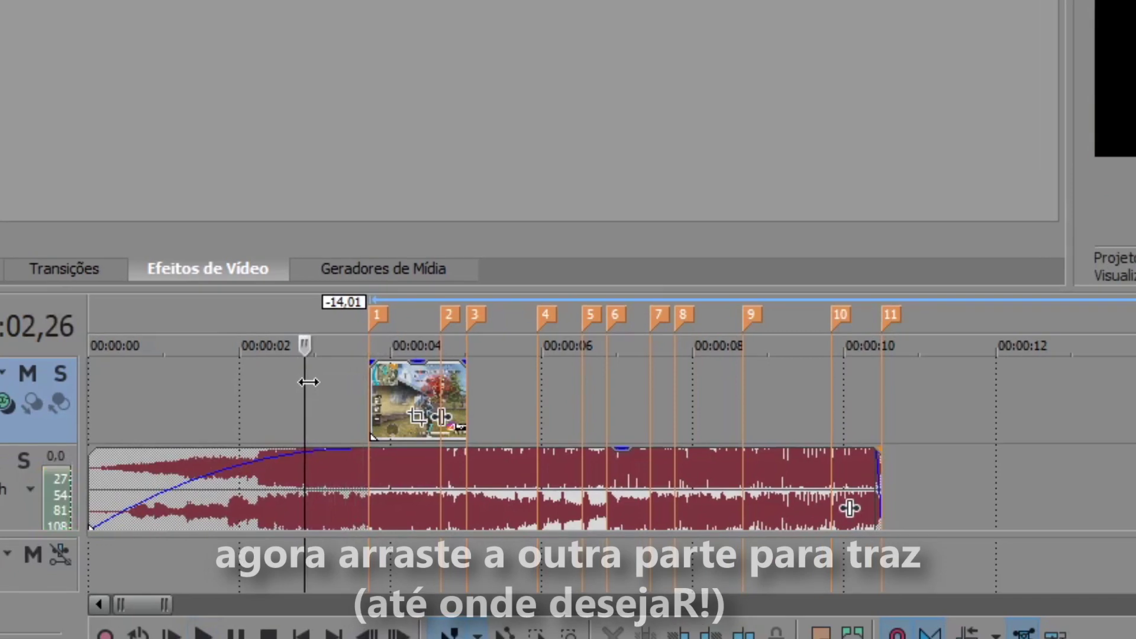
scroll(307, 382, "down", 2)
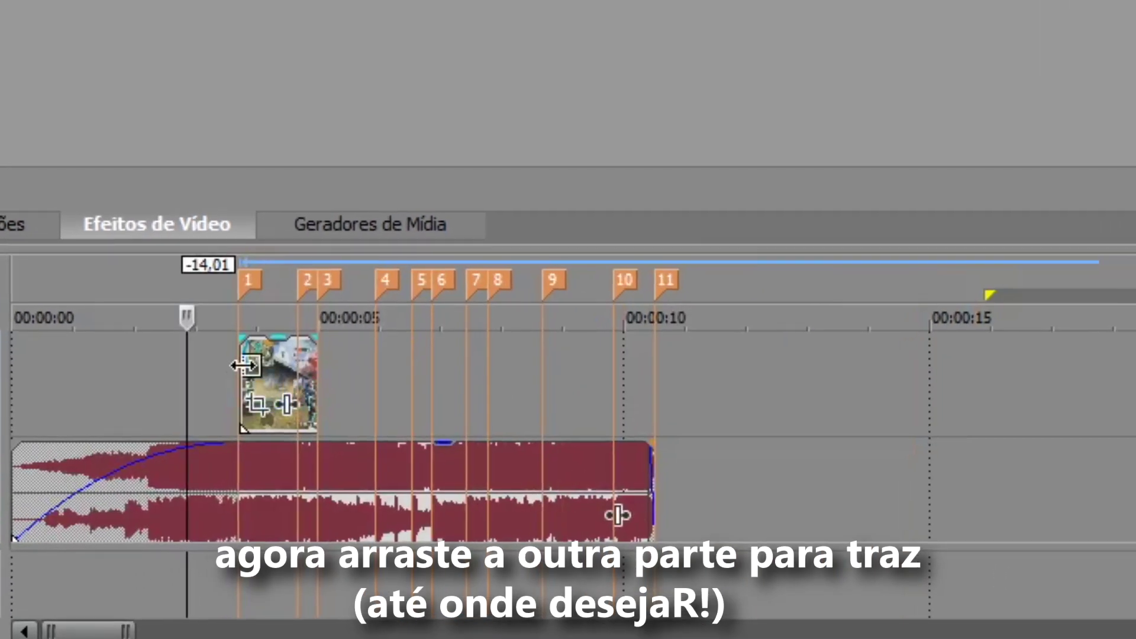
left_click_drag(242, 363, 203, 370)
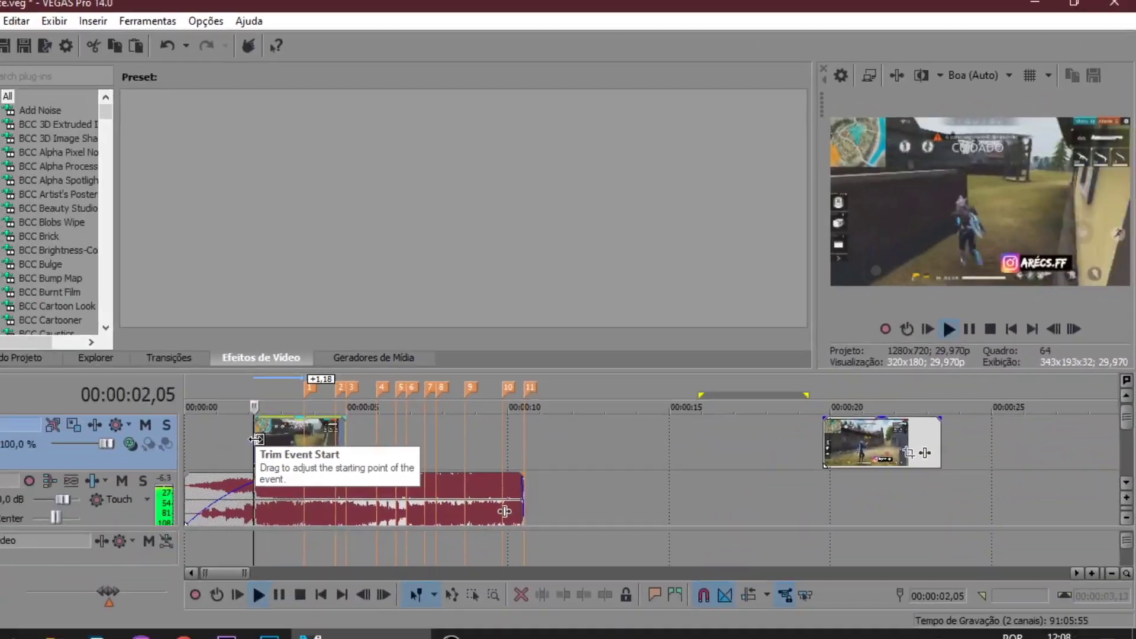
Extend the end of the gameplay clip to beat marker 4 at 00:00:05,28 and play it back with the music
scroll(534, 485, "up", 3)
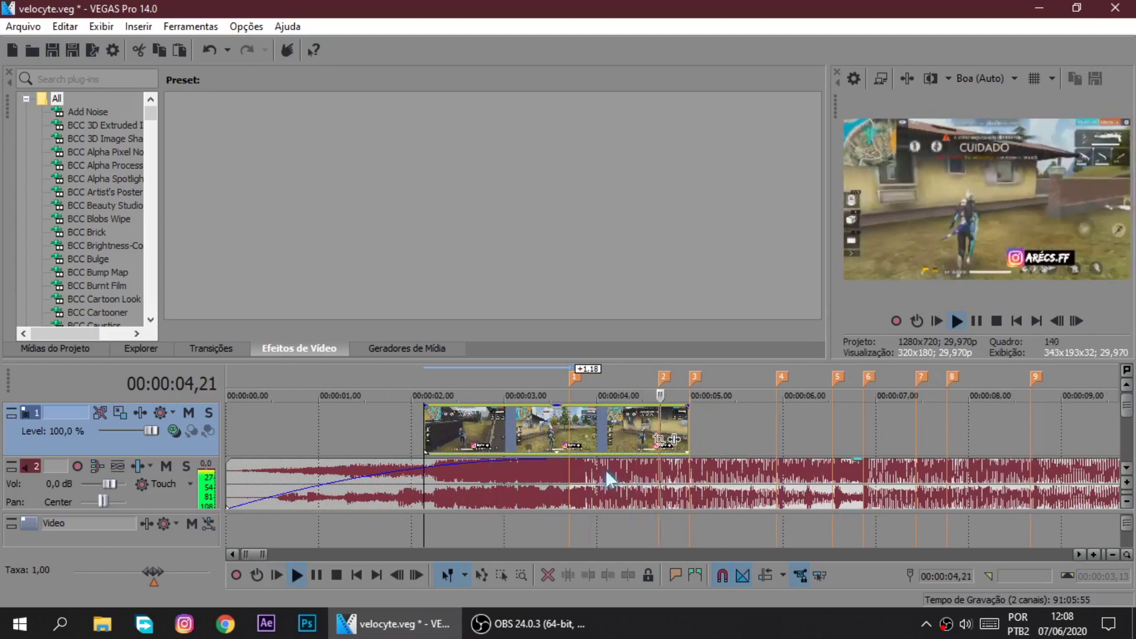
key("space")
left_click_drag(685, 418, 775, 421)
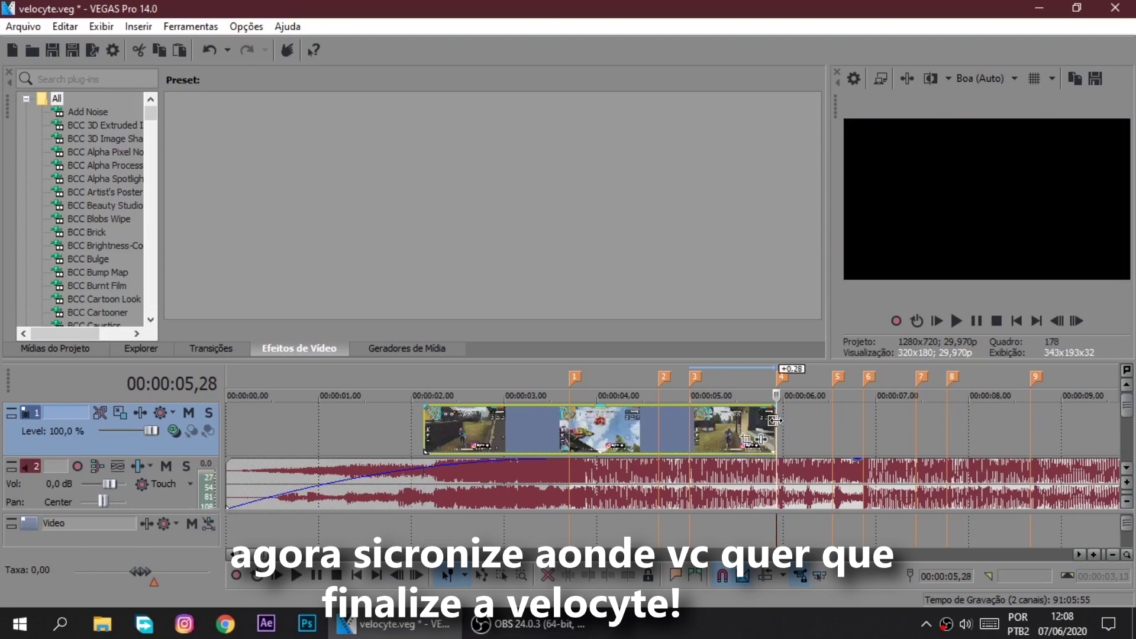
key("space")
key("space")
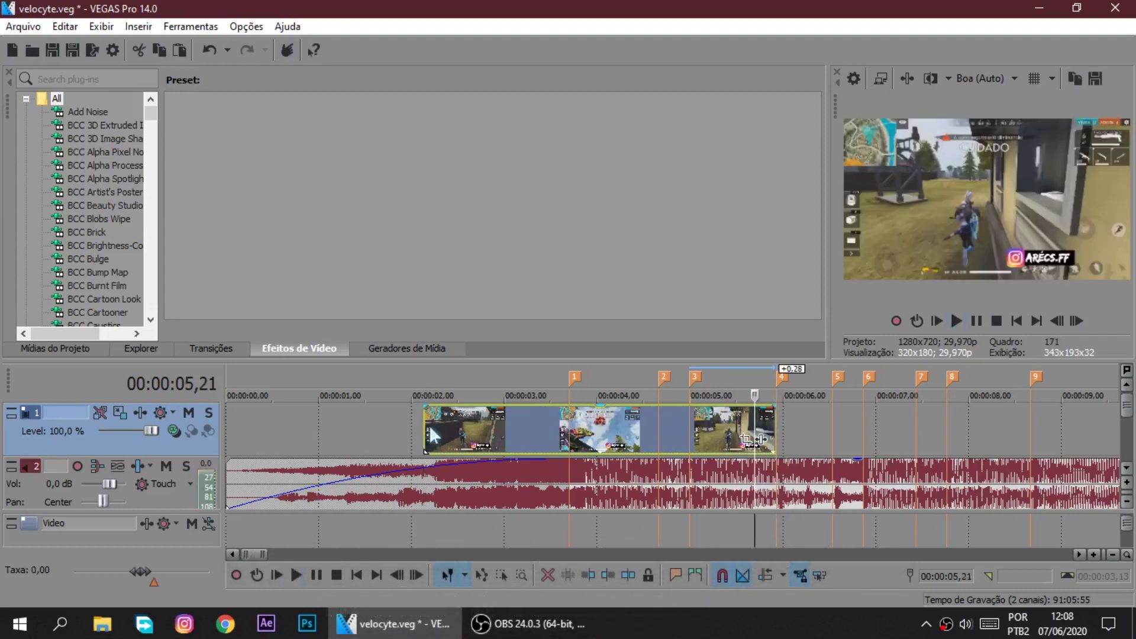
left_click(425, 429)
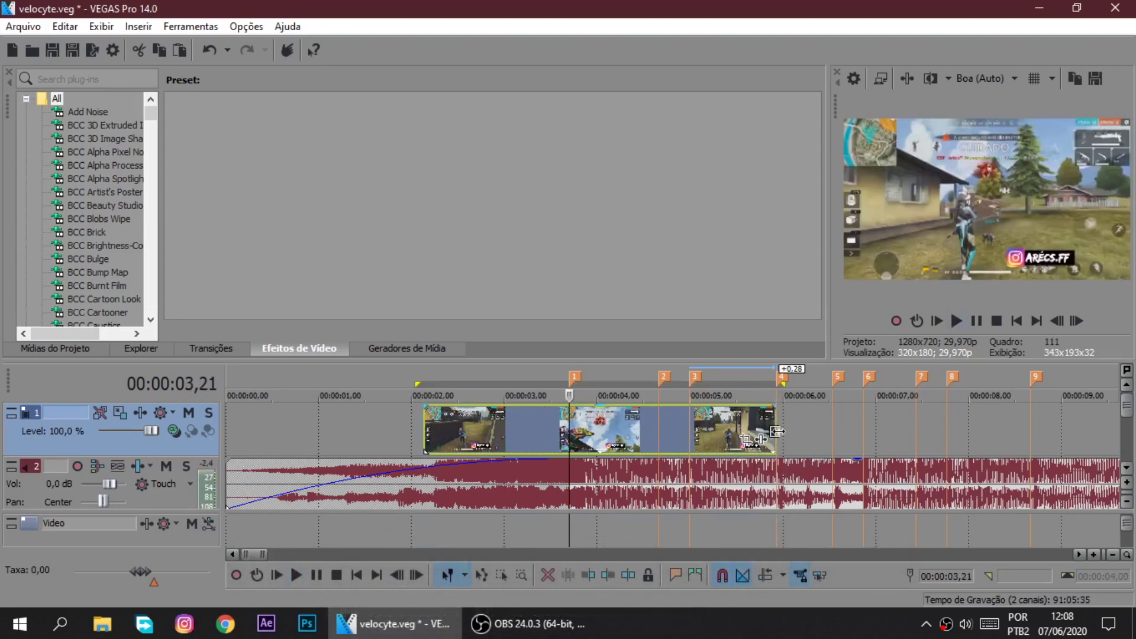
left_click(776, 431)
left_click_drag(777, 431, 776, 431)
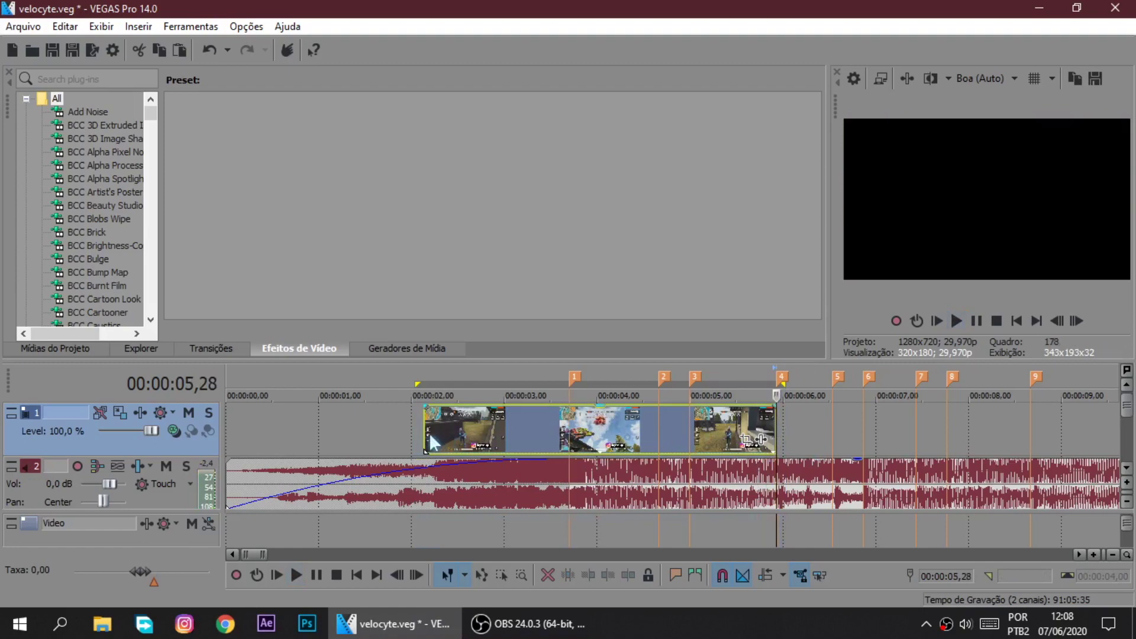
Split the gameplay clip at beat markers 1, 2 and 3
left_click(431, 442)
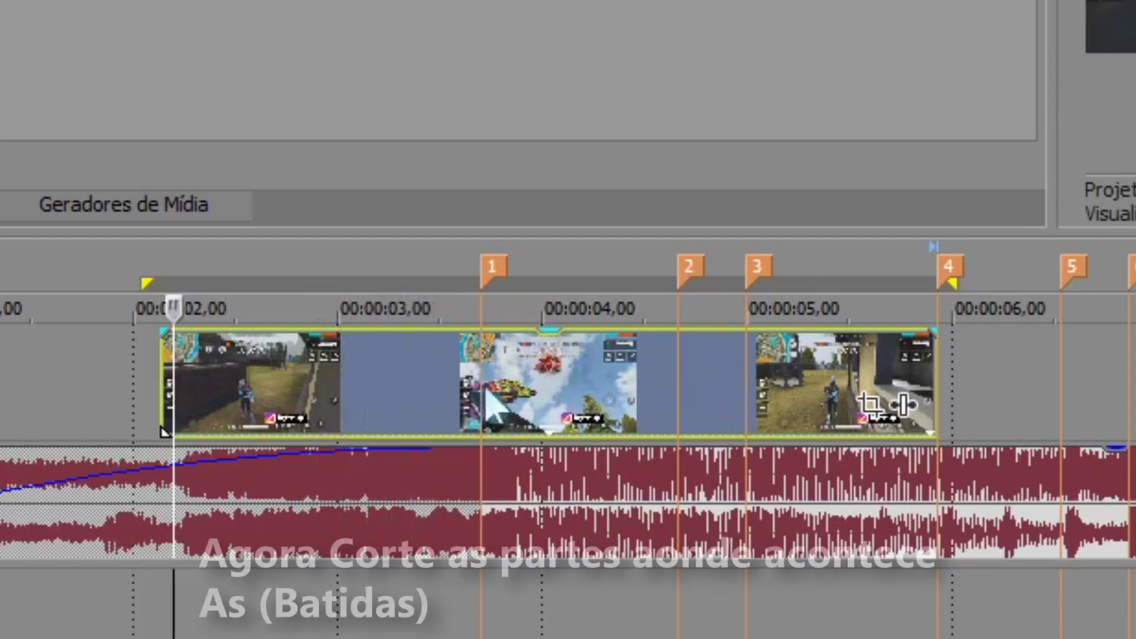
left_click(483, 390)
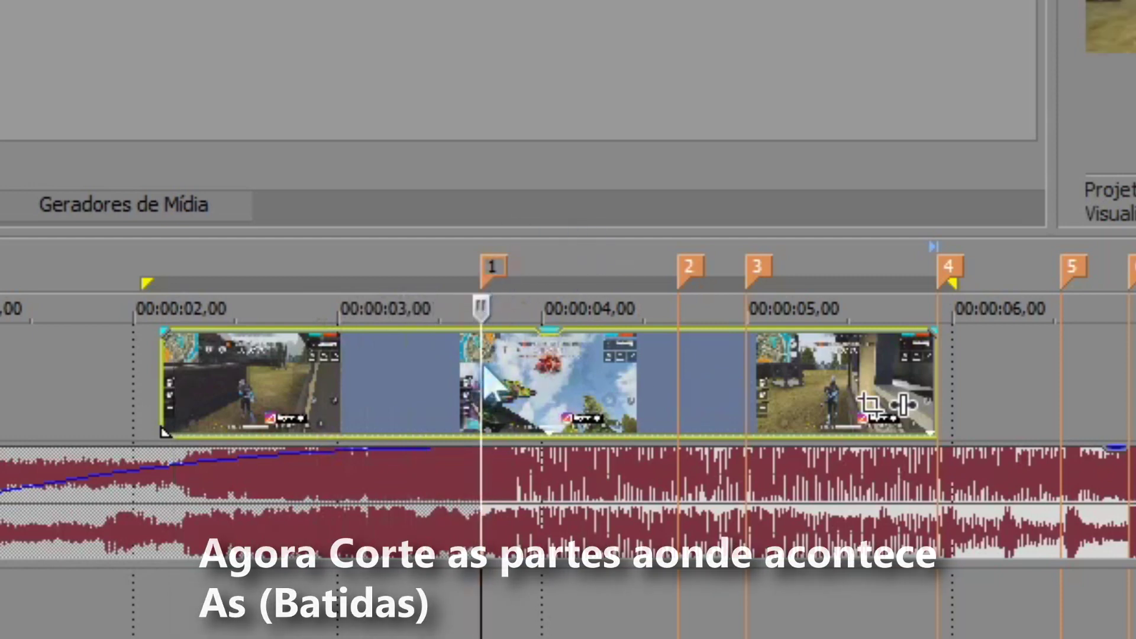
key("s")
left_click(679, 386)
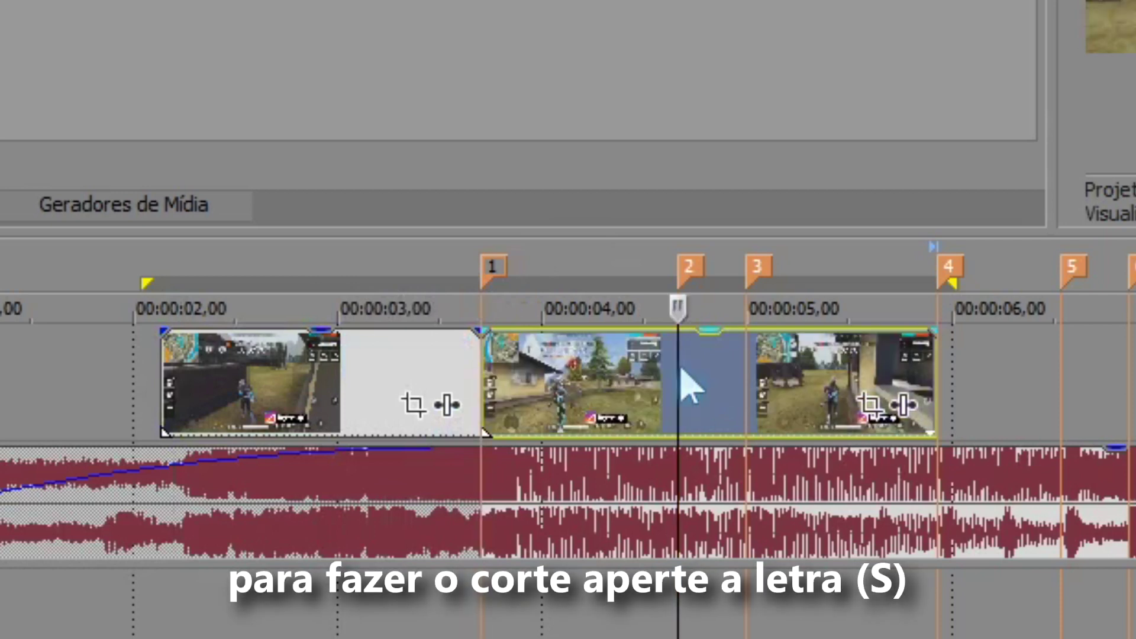
key("s")
left_click(748, 372)
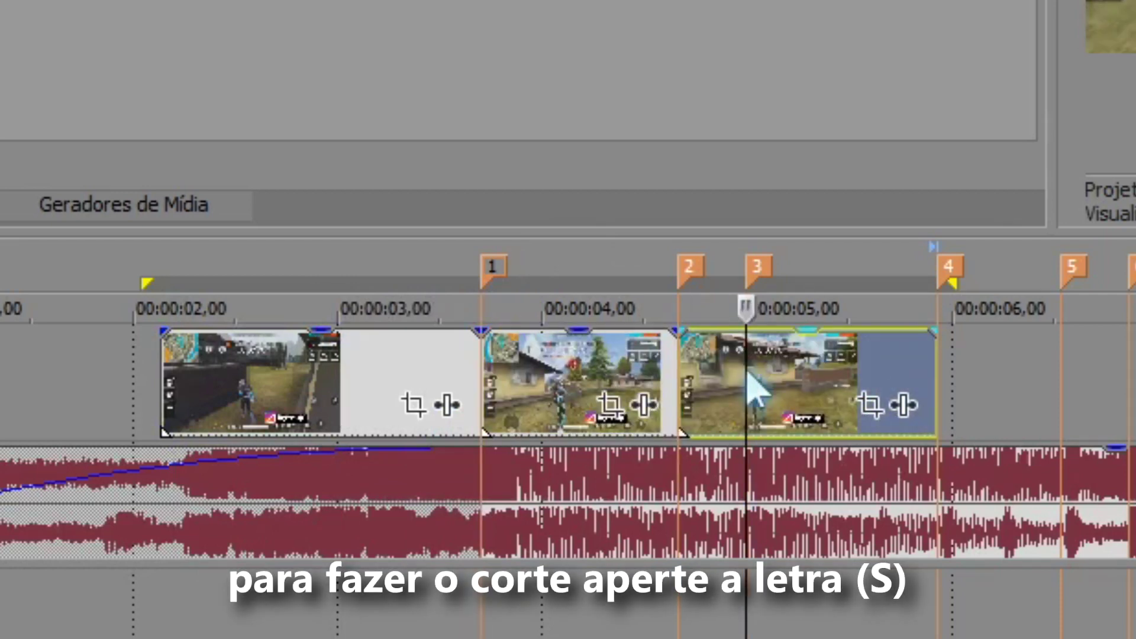
key("s")
Play the split gameplay clip to check its cuts against the music beats
left_click(448, 388)
key("space")
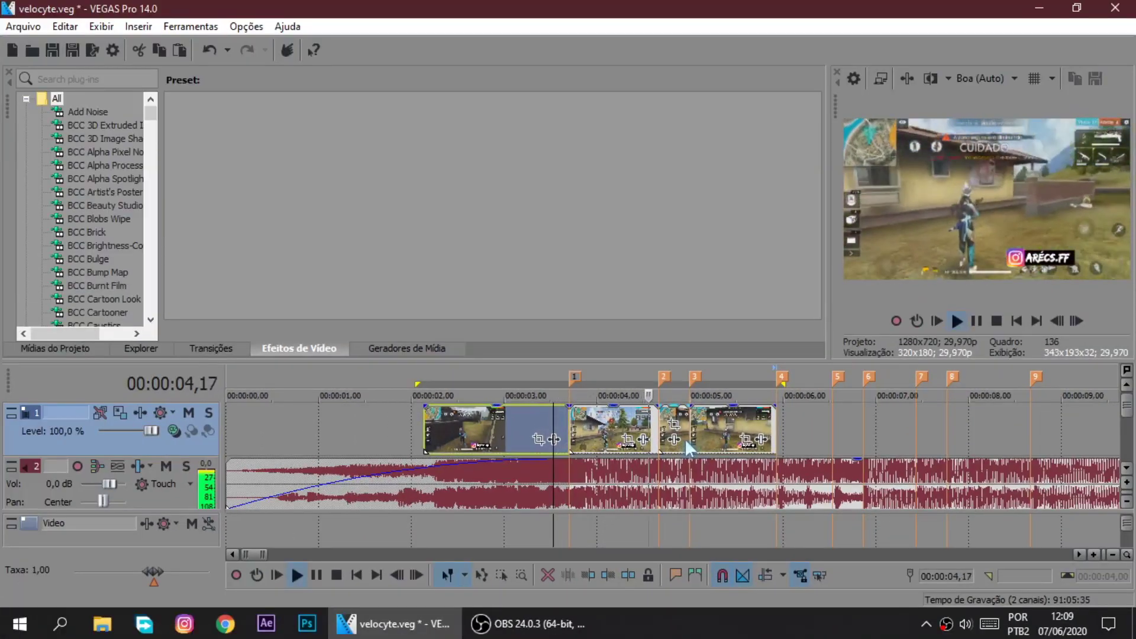
key("space")
key("space")
key("space")
Find the TwixtorPRO video effect and apply it to the first clip segment, before marker 1
left_click(549, 425)
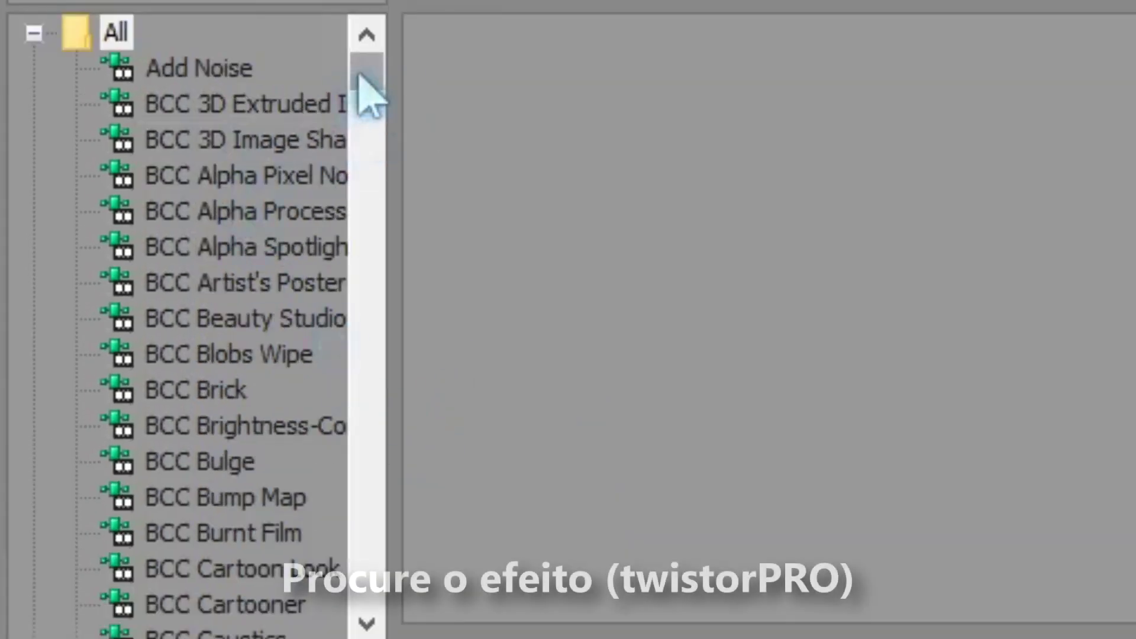
left_click_drag(363, 77, 377, 557)
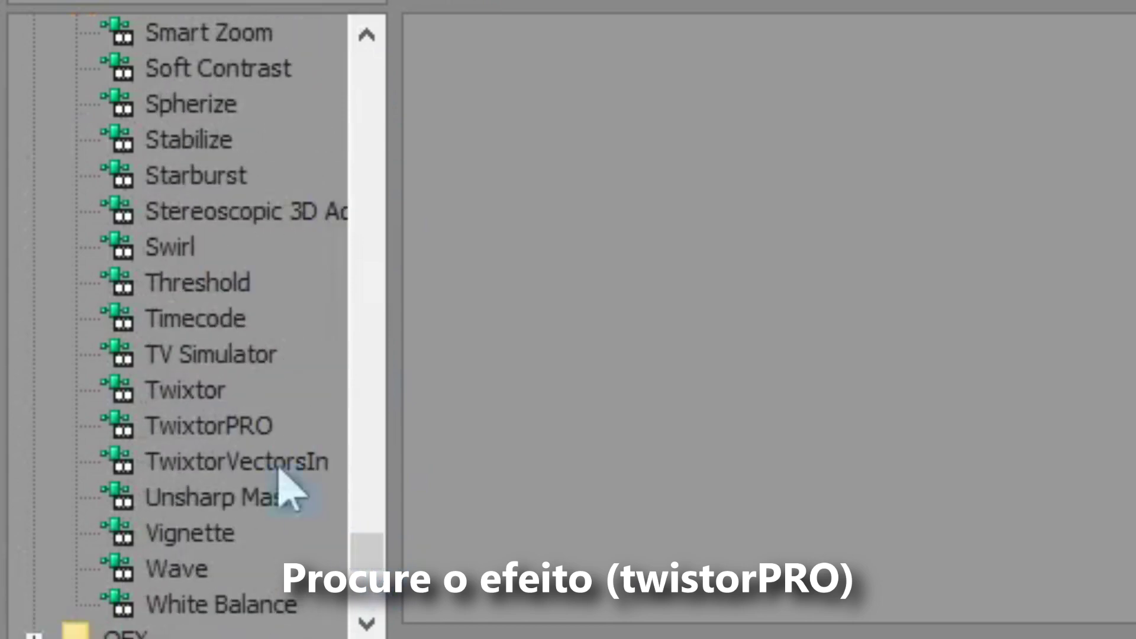
left_click(195, 429)
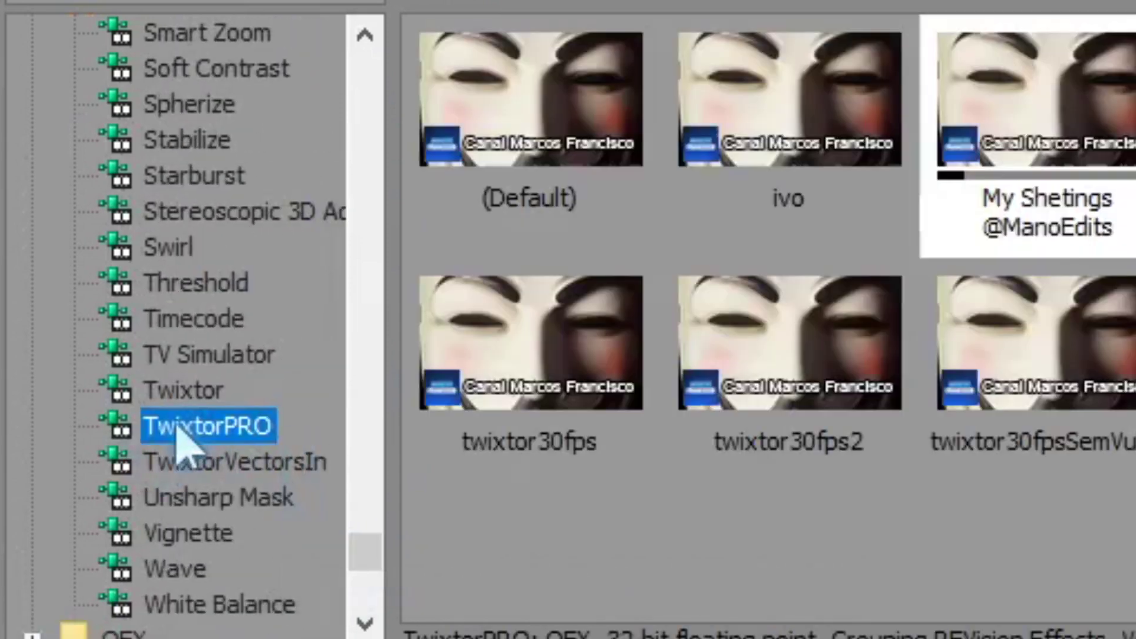
left_click(150, 159)
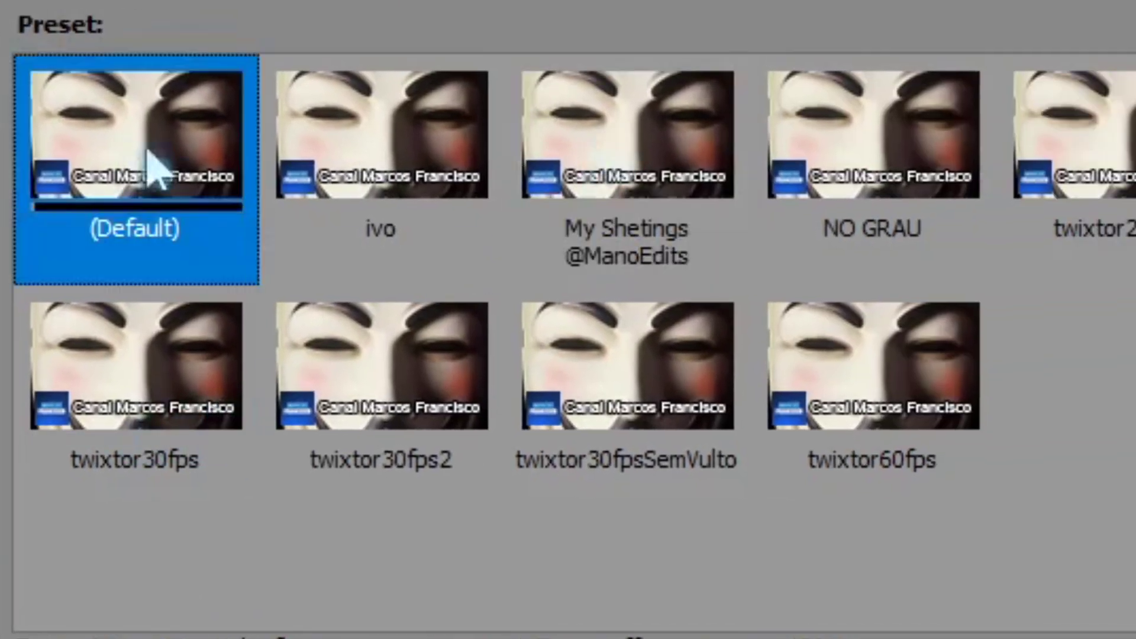
left_click_drag(580, 157, 864, 638)
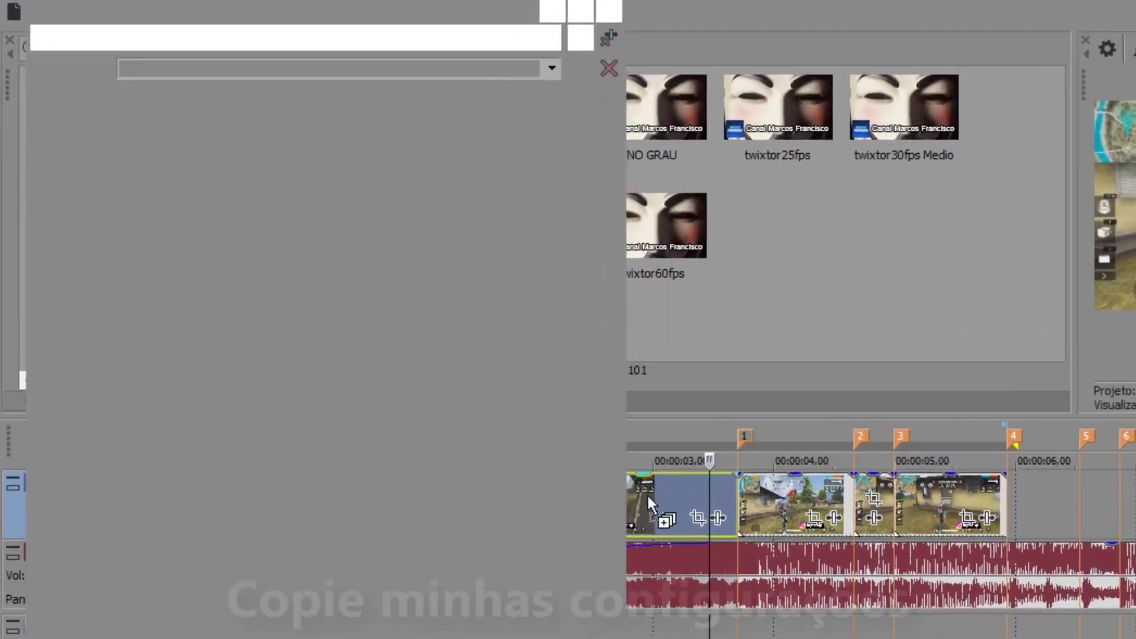
Set up TwixtorPRO on the first segment with Speed time remap at 20%, Frame 0, Track Quality Best and BG MotionSens 100
left_click_drag(648, 494, 649, 495)
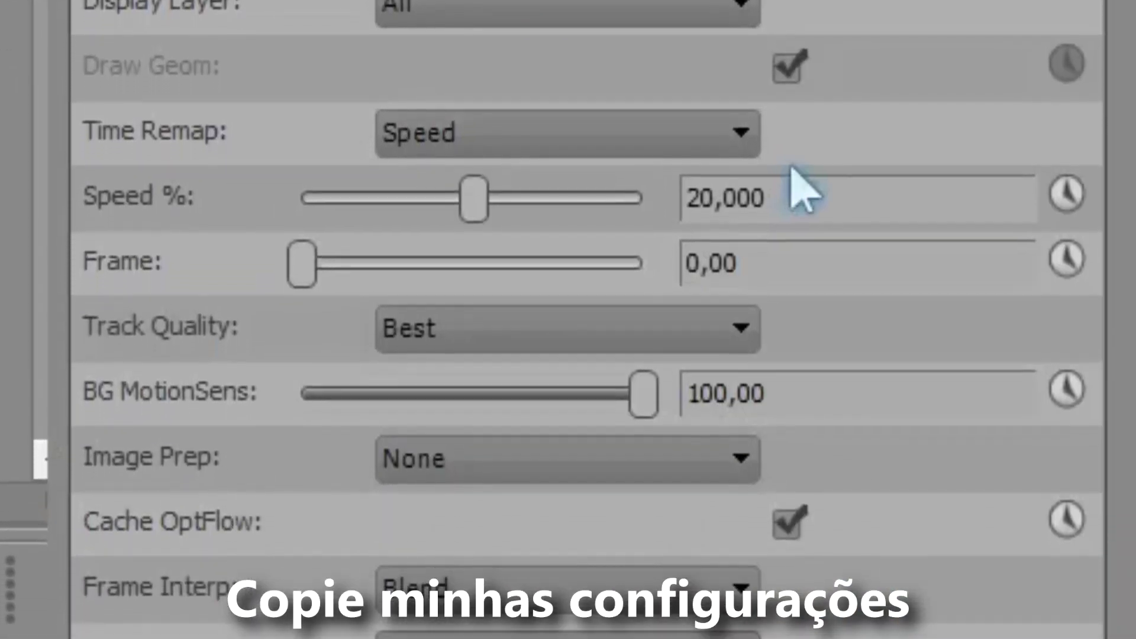
left_click(693, 240)
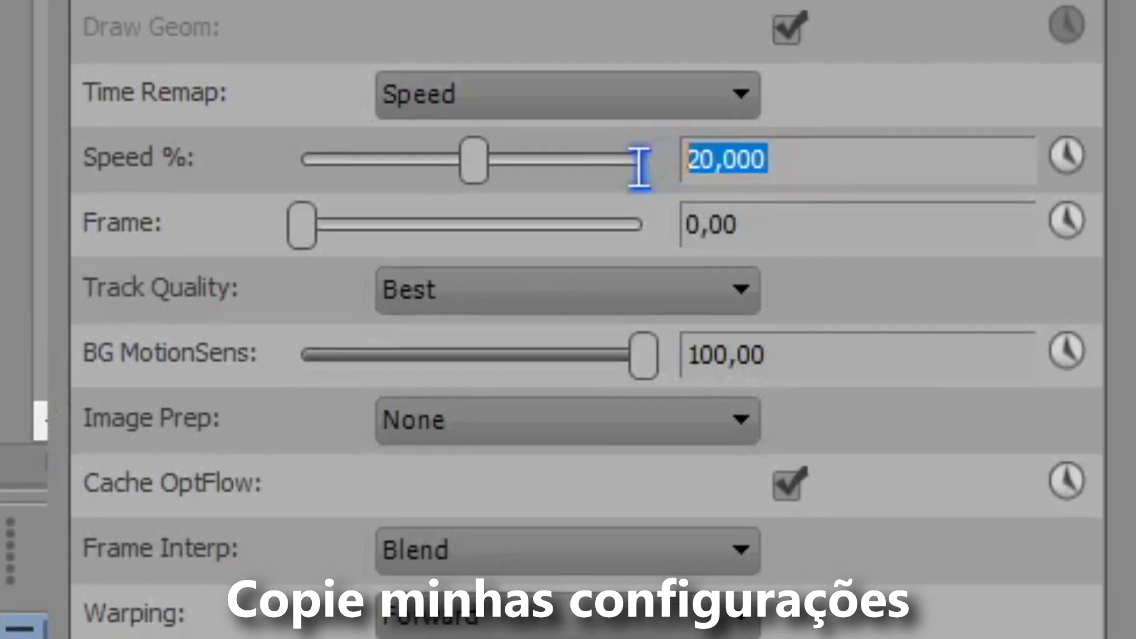
left_click(743, 302)
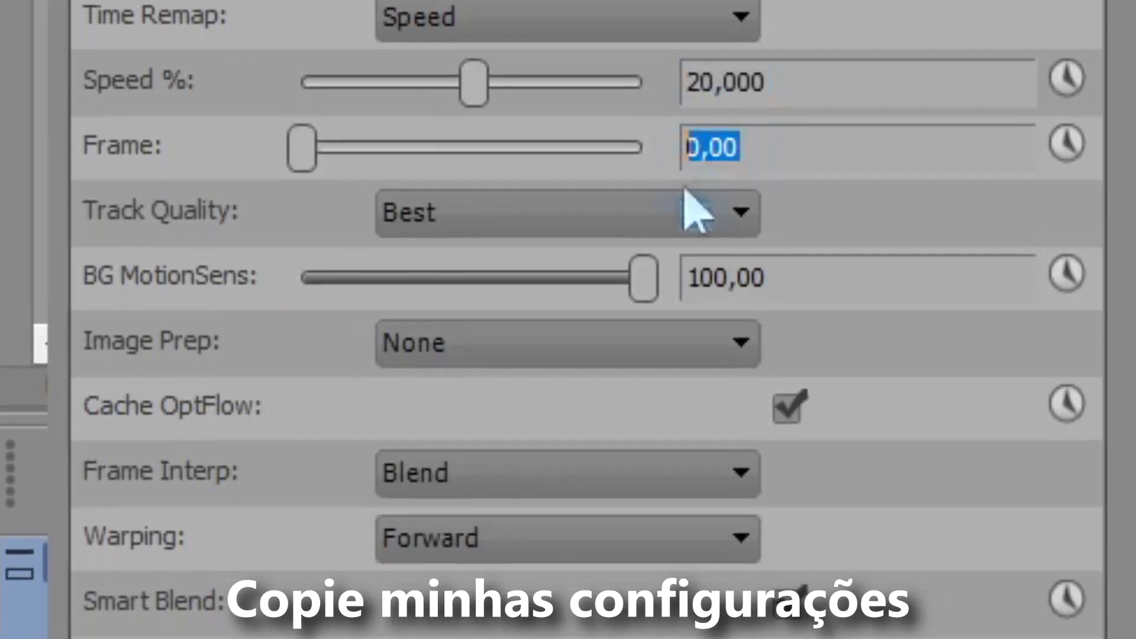
left_click(824, 276)
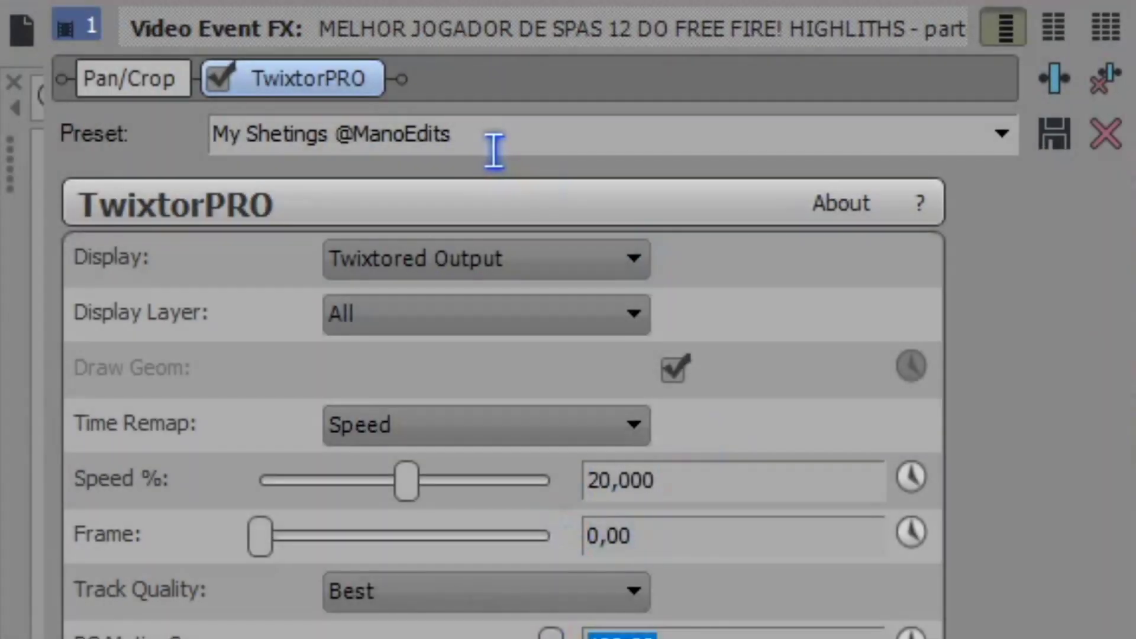
Save the TwixtorPRO settings as a preset named "save it" and find it among the effect's presets
left_click(494, 151)
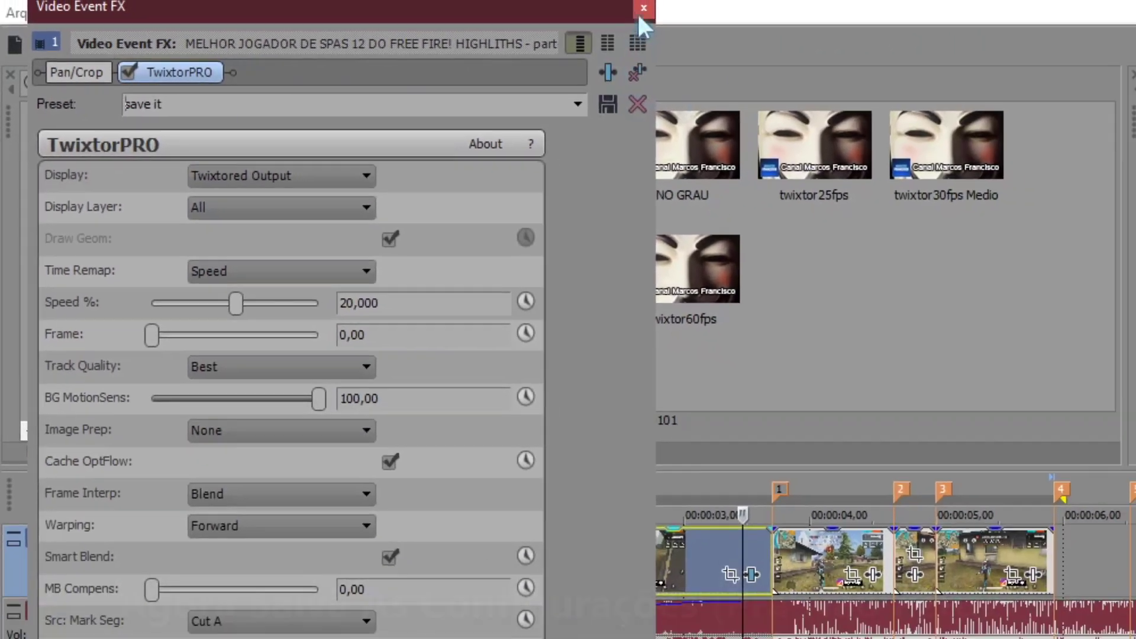
left_click(643, 12)
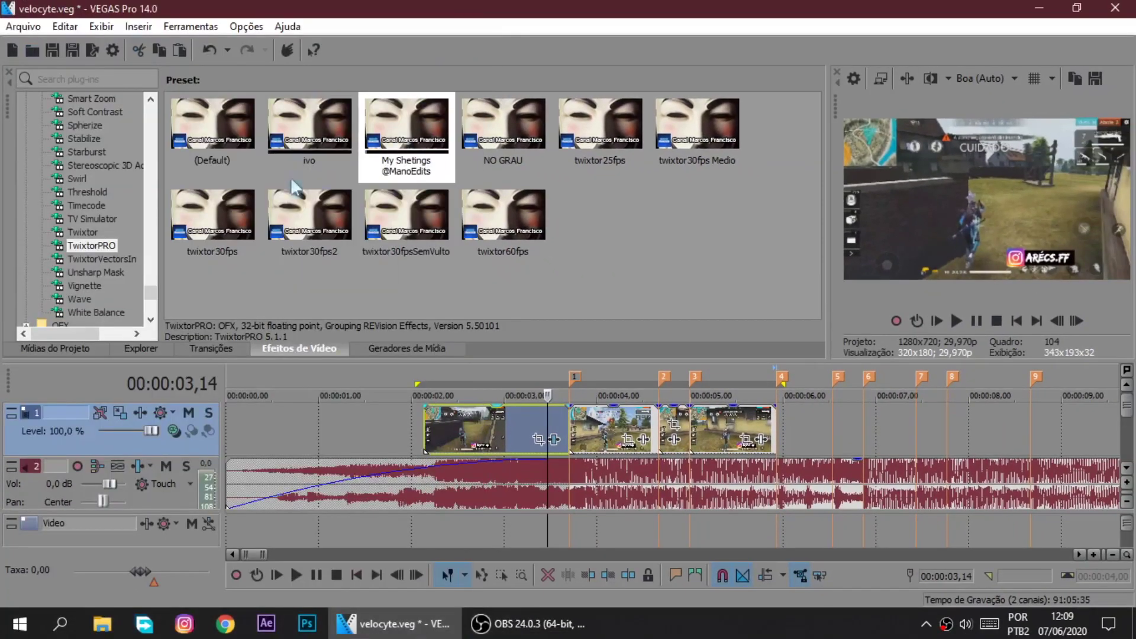
left_click(98, 235)
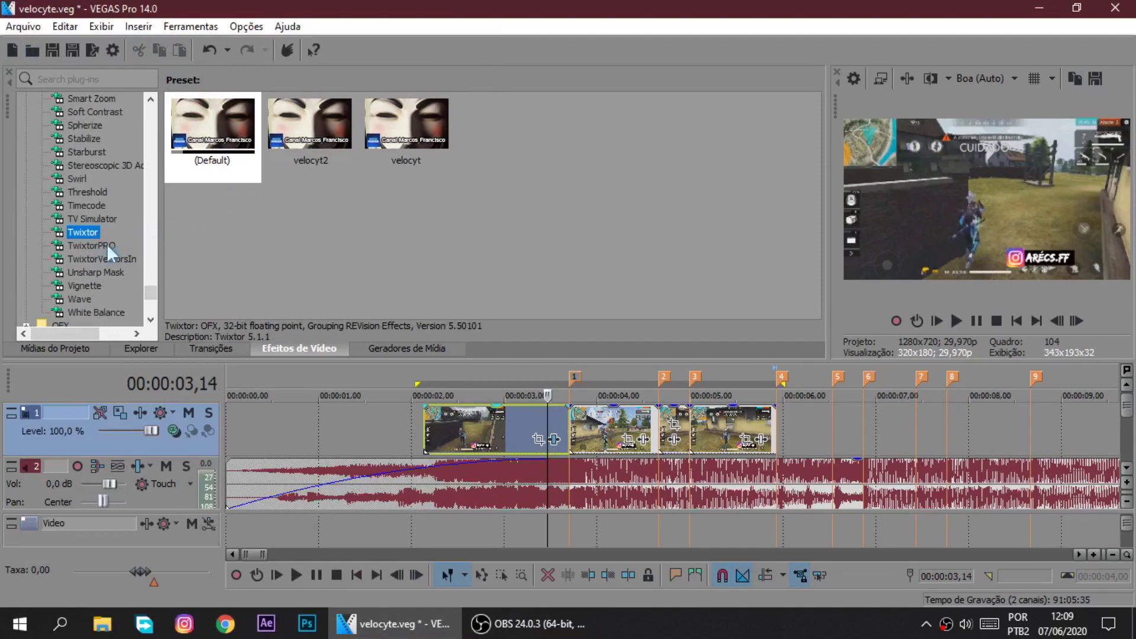
left_click(113, 245)
left_click(591, 145)
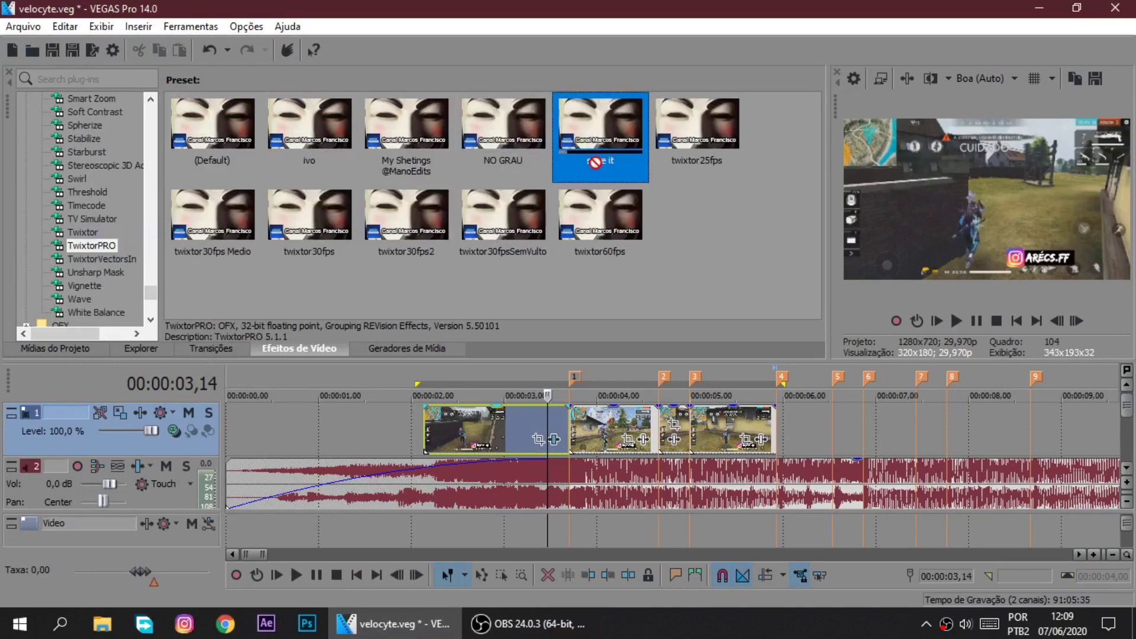
Animate the Speed % parameter of the first segment's TwixtorPRO effect and set its first keyframe to 150
left_click(554, 439)
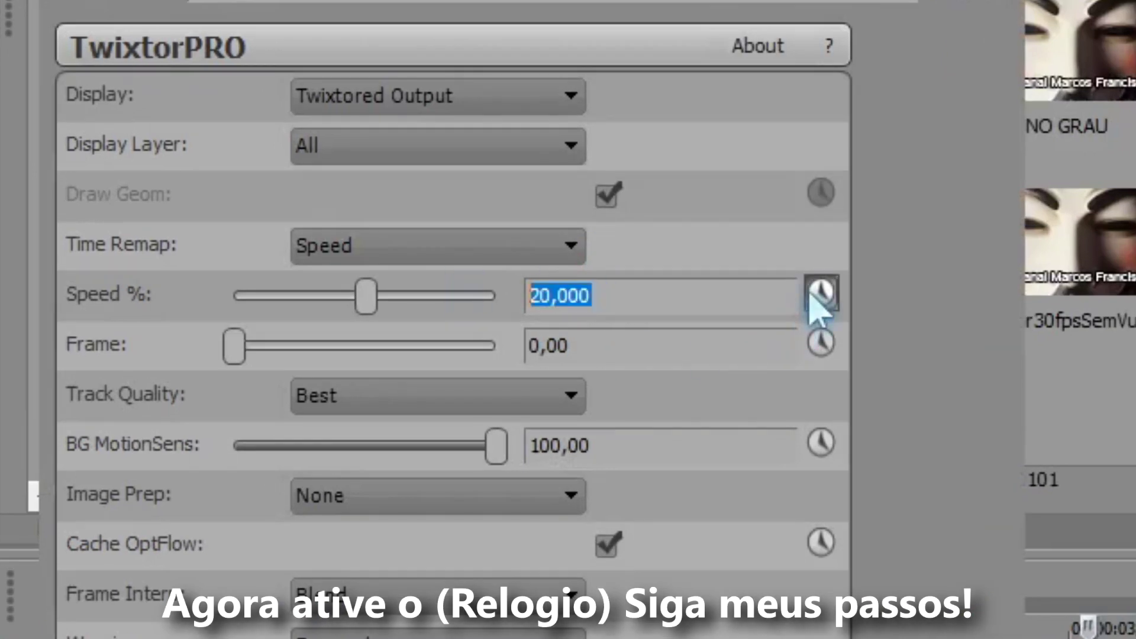
left_click(812, 294)
left_click(241, 498)
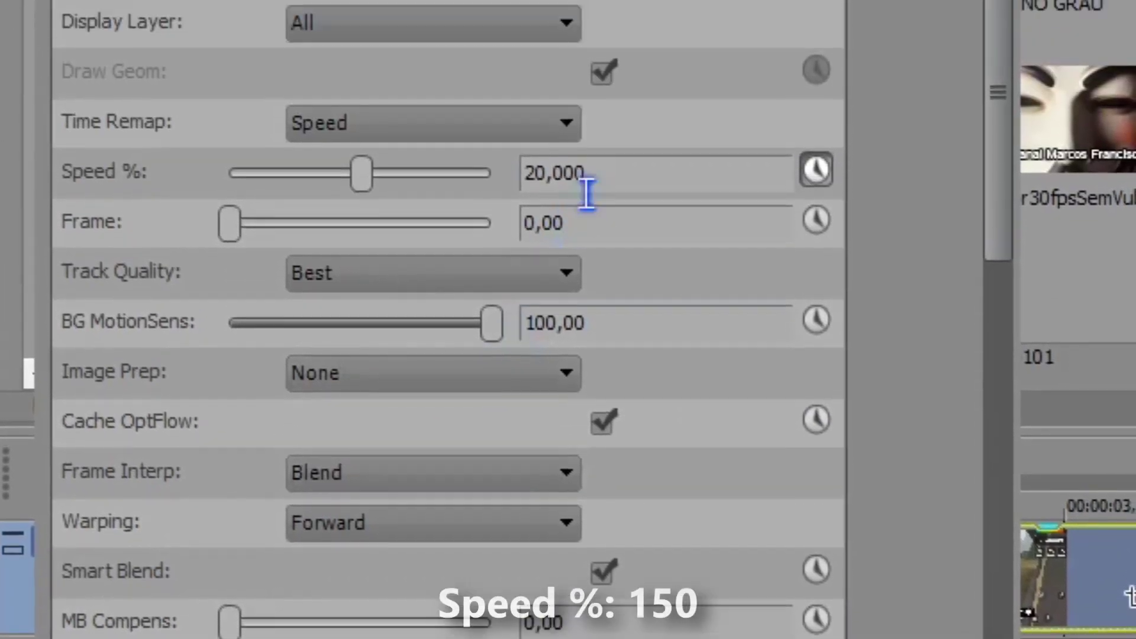
left_click(600, 242)
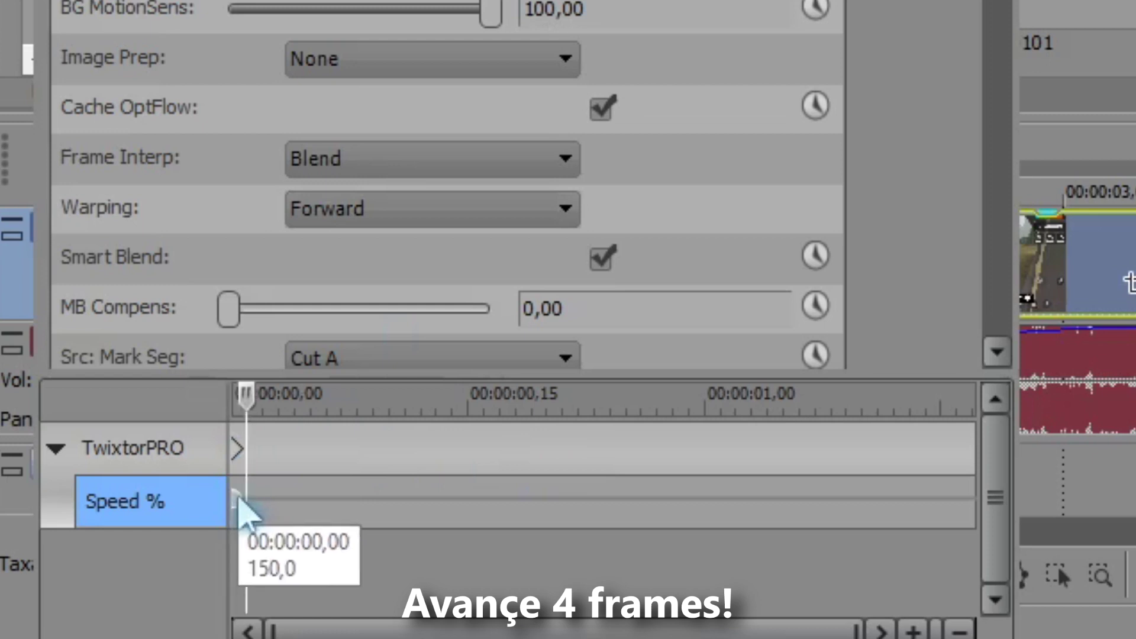
Add a Speed % keyframe of 20 at frame 5 and another of 150 at frame 10
key("Right")
key("Right")
key("Right")
key("Right")
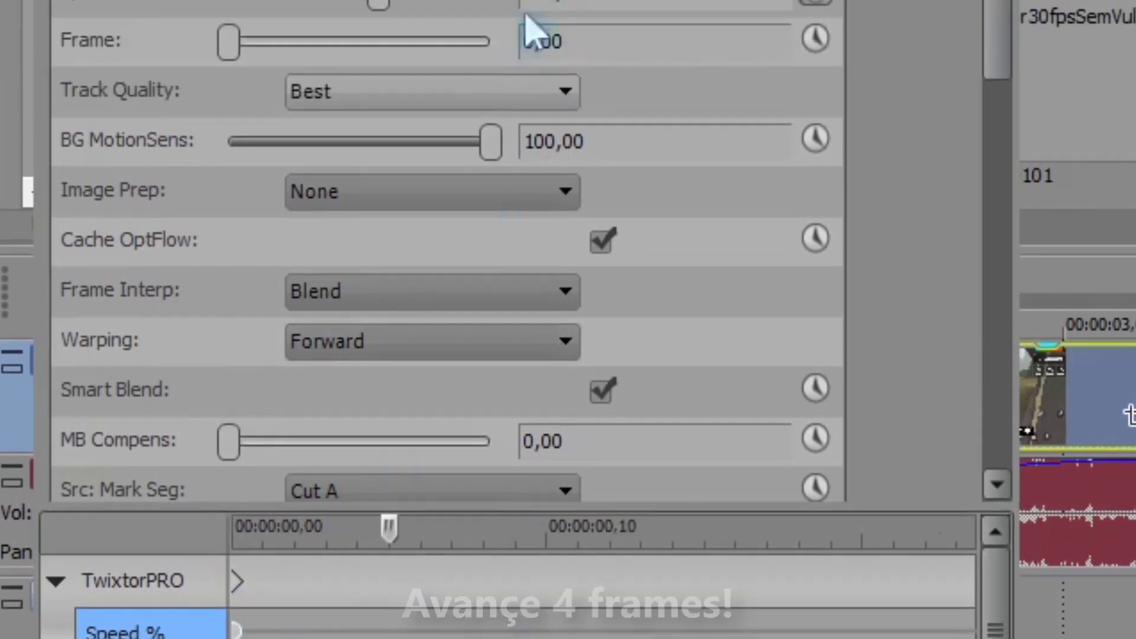
left_click(607, 165)
double_click(608, 165)
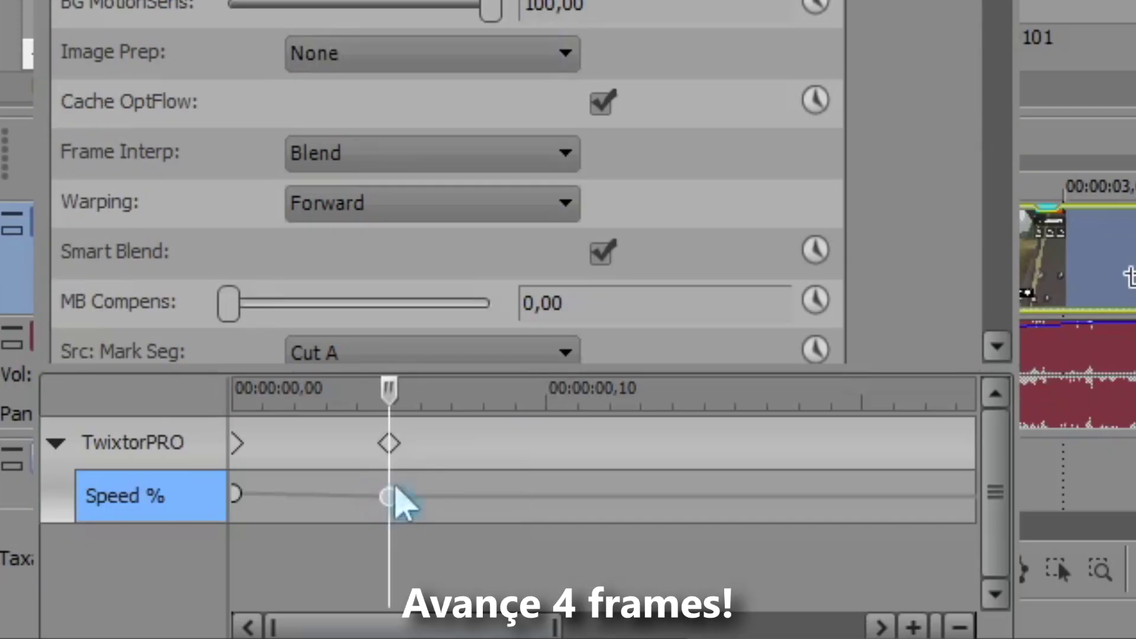
key("Right")
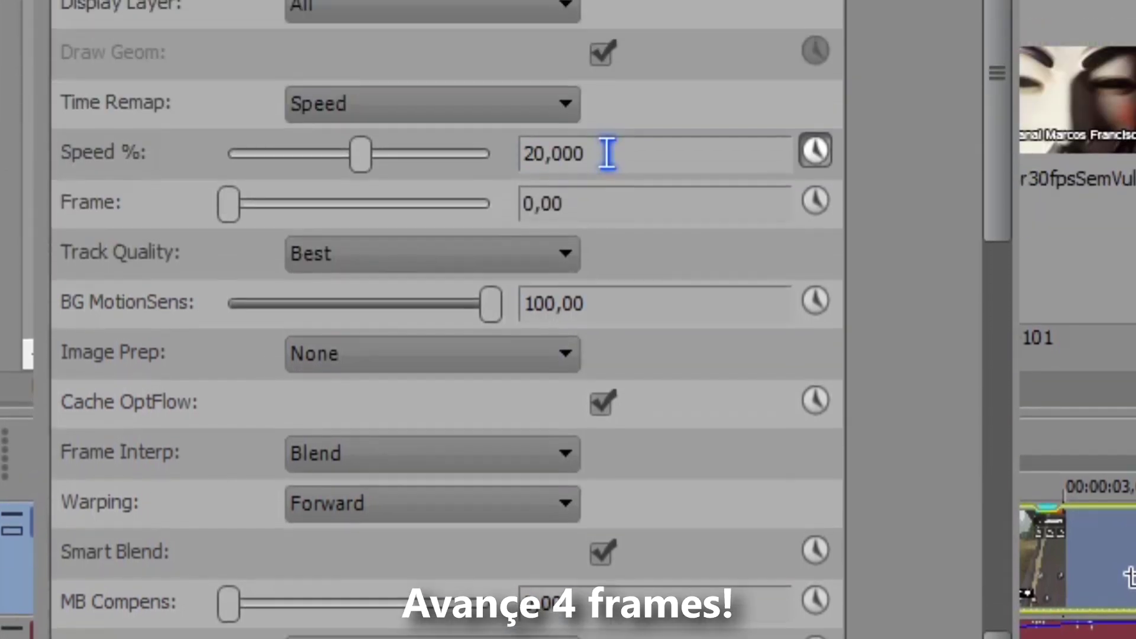
left_click_drag(609, 152, 485, 170)
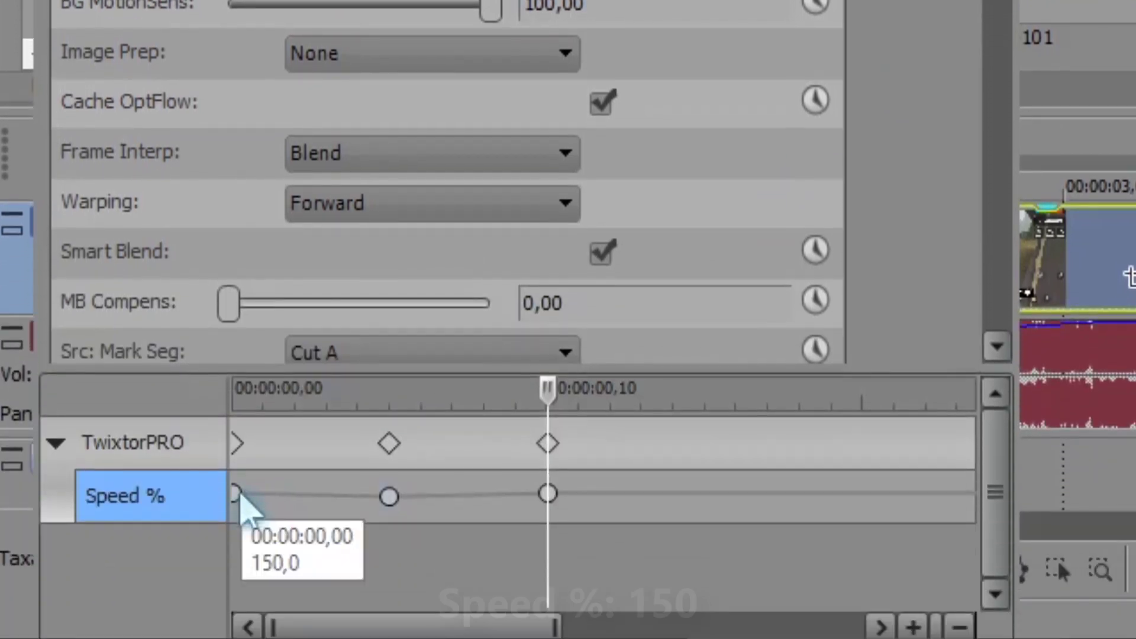
Set the first and third Speed % keyframes to Fast Fade and the second to Slow Fade, and leave the effect settings
right_click(237, 494)
left_click(347, 287)
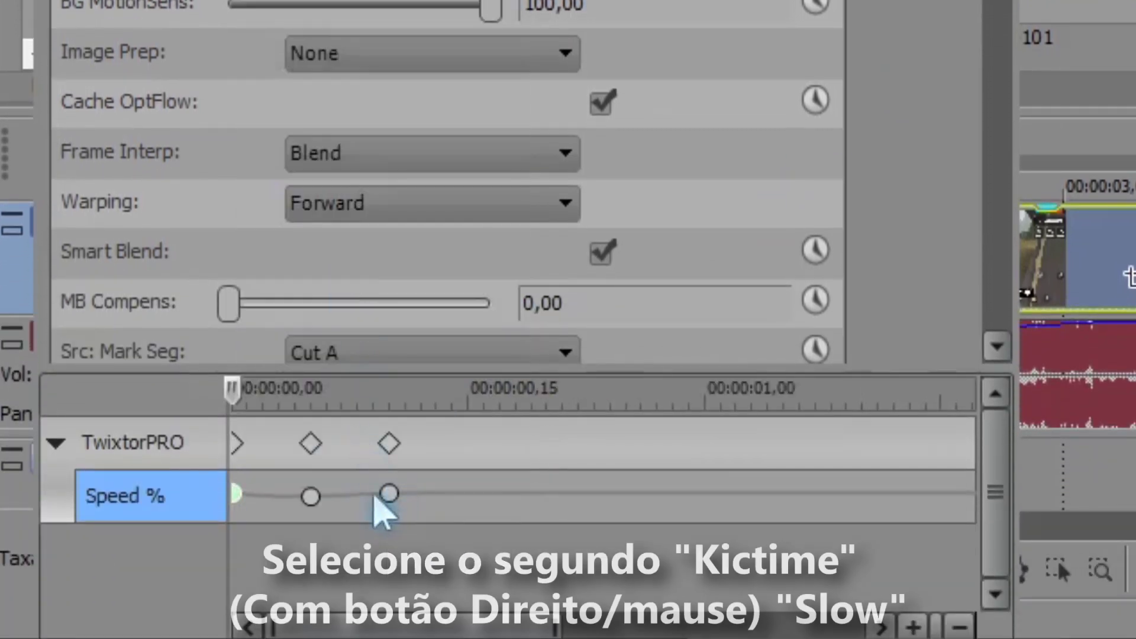
right_click(310, 496)
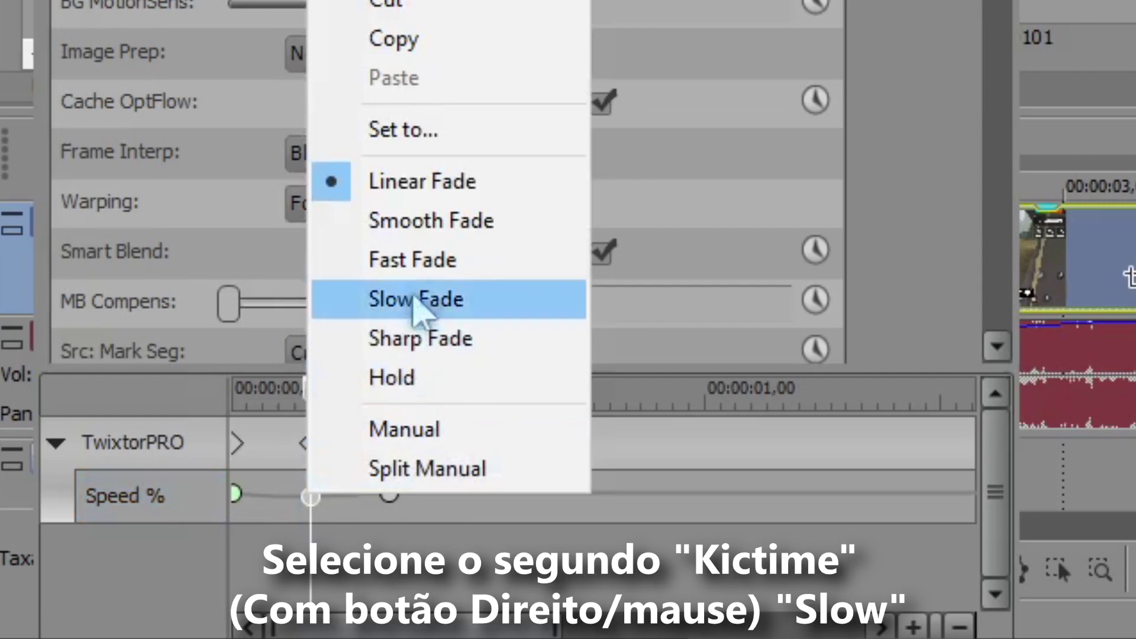
left_click(421, 299)
right_click(388, 494)
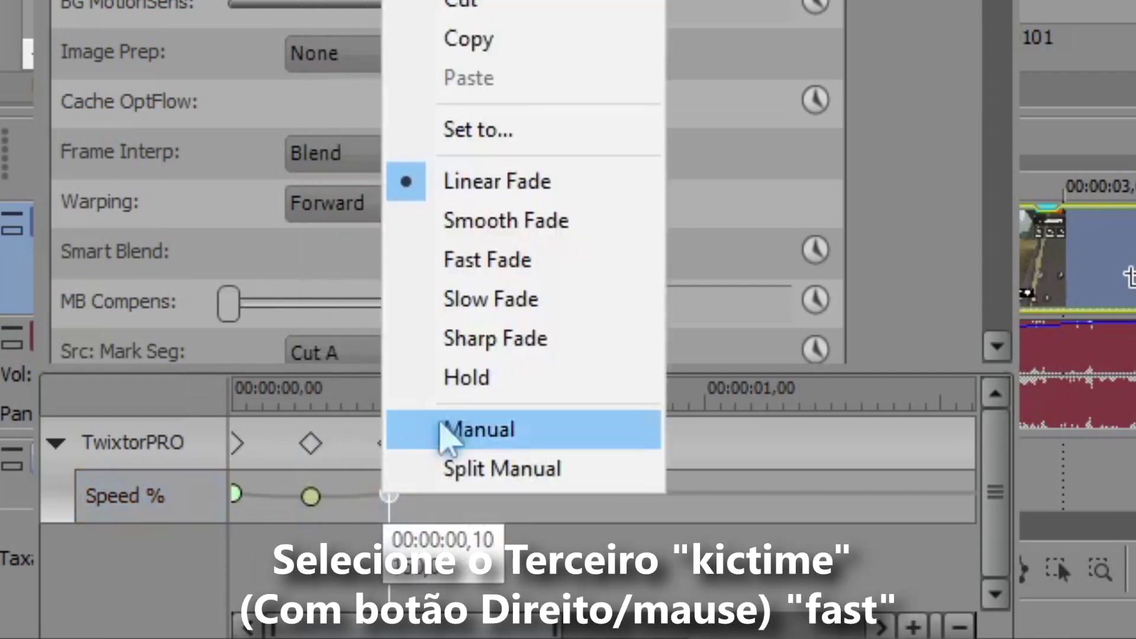
left_click(472, 274)
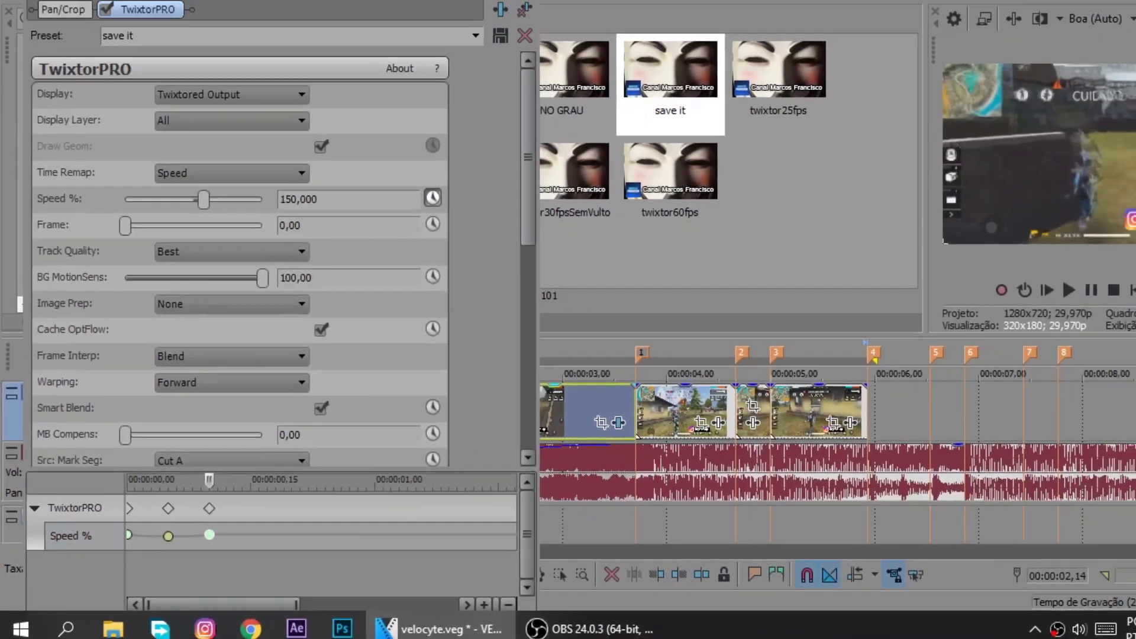
left_click(527, 1)
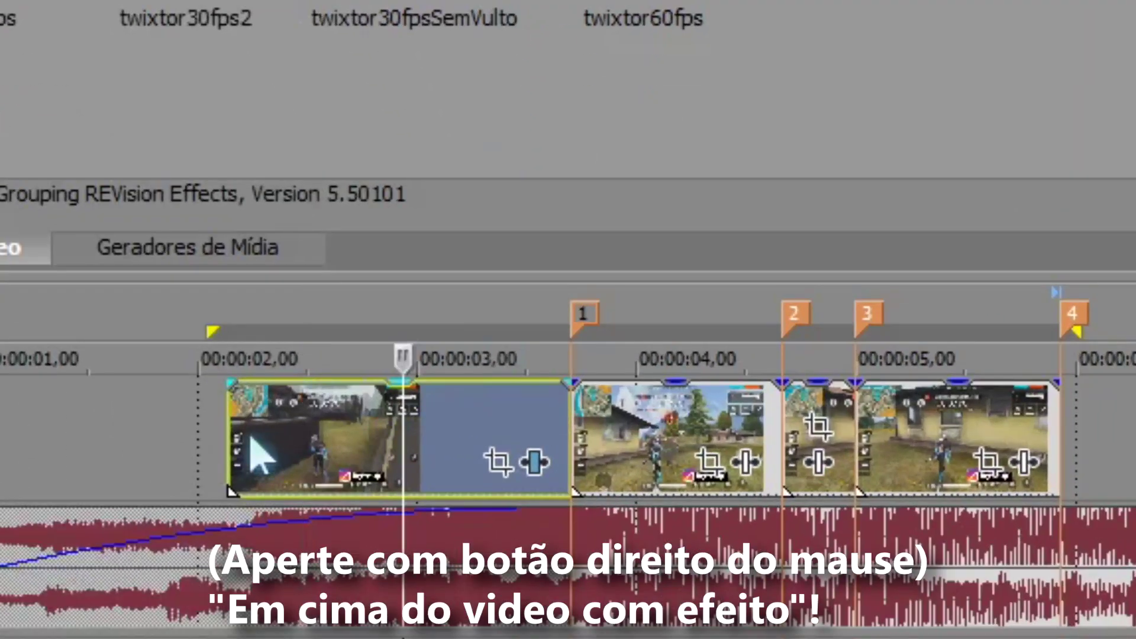
Copy the first clip segment together with its TwixtorPRO effect
right_click(321, 435)
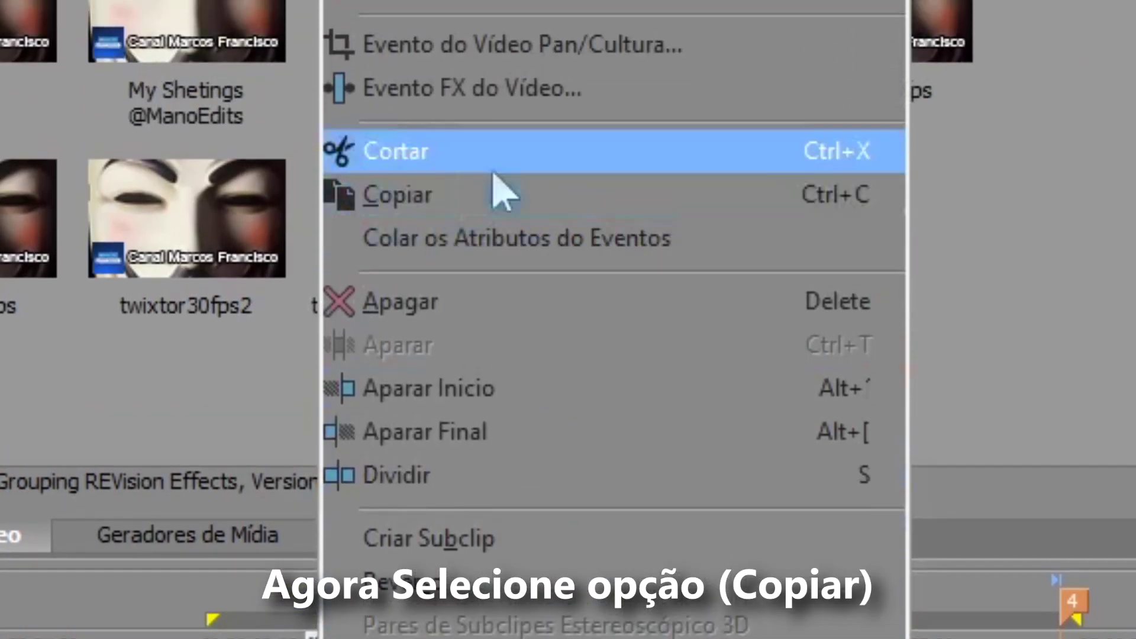
left_click(450, 213)
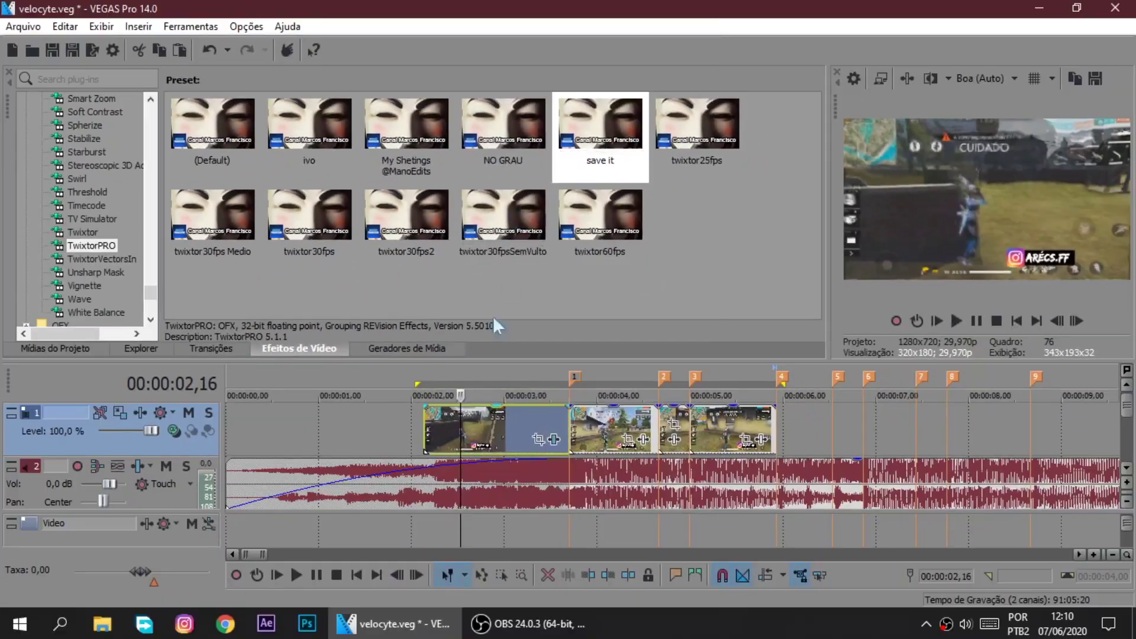
Move the first segment's third Speed % keyframe to the segment's end and the second one to near the middle
left_click(433, 409)
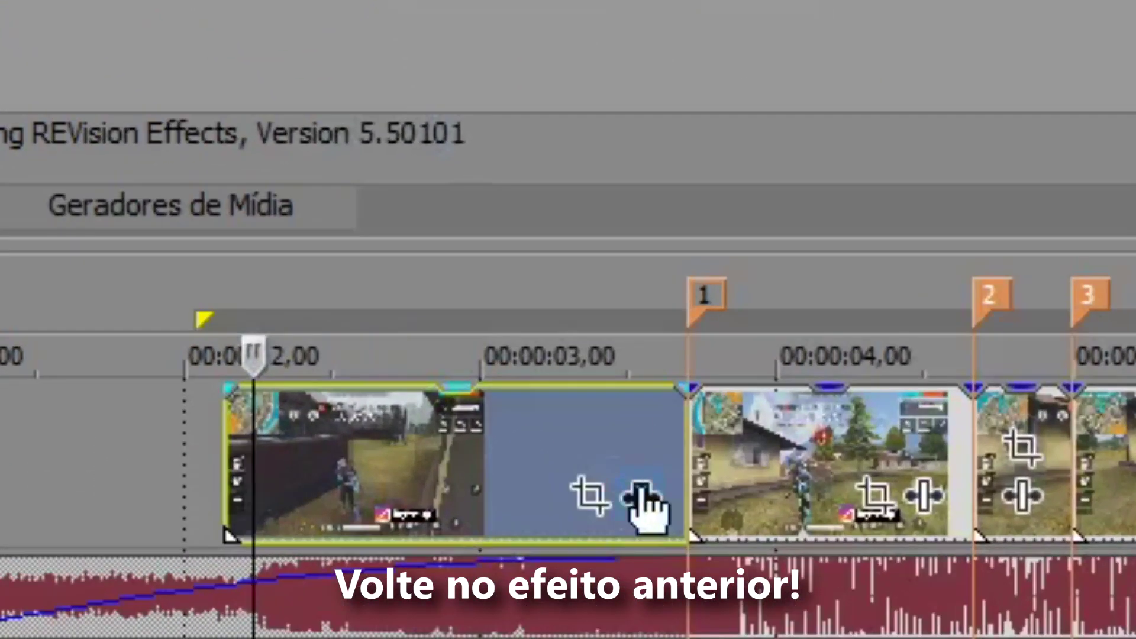
left_click(554, 440)
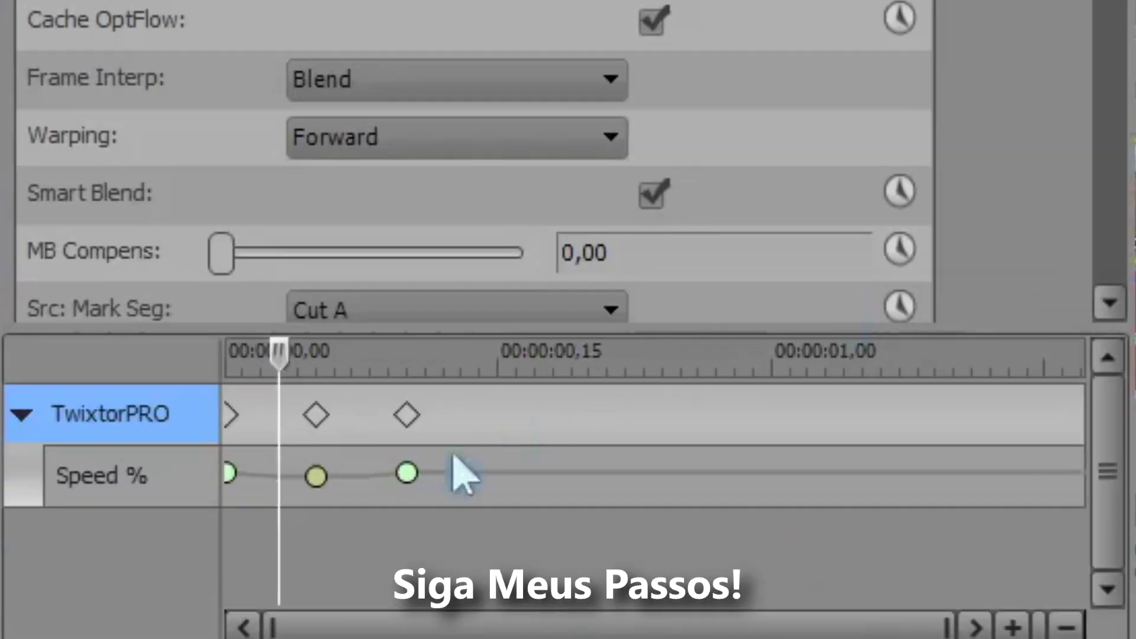
left_click_drag(409, 473, 1116, 481)
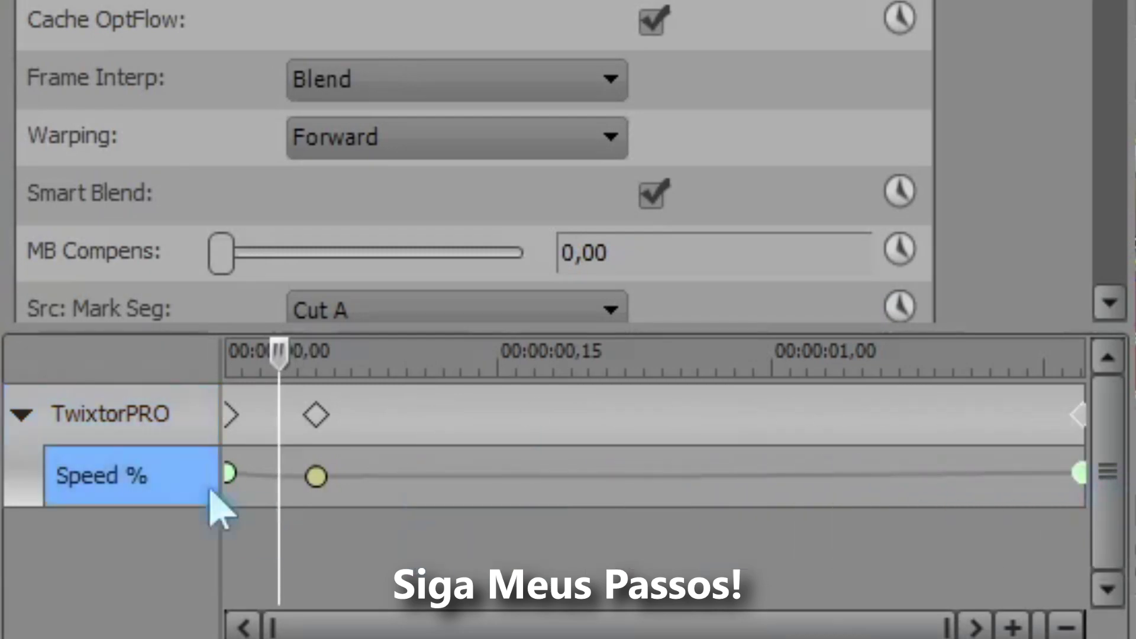
left_click_drag(317, 476, 609, 484)
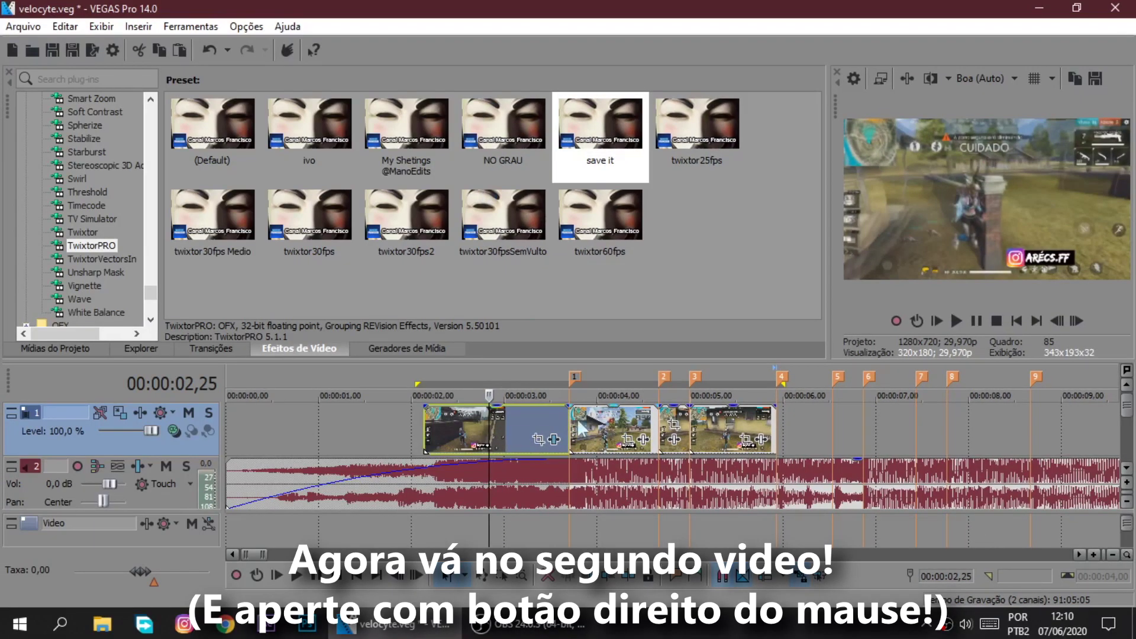
Paste the copied event attributes onto the second clip segment, between markers 1 and 2
left_click(581, 418)
scroll(582, 418, "up", 3)
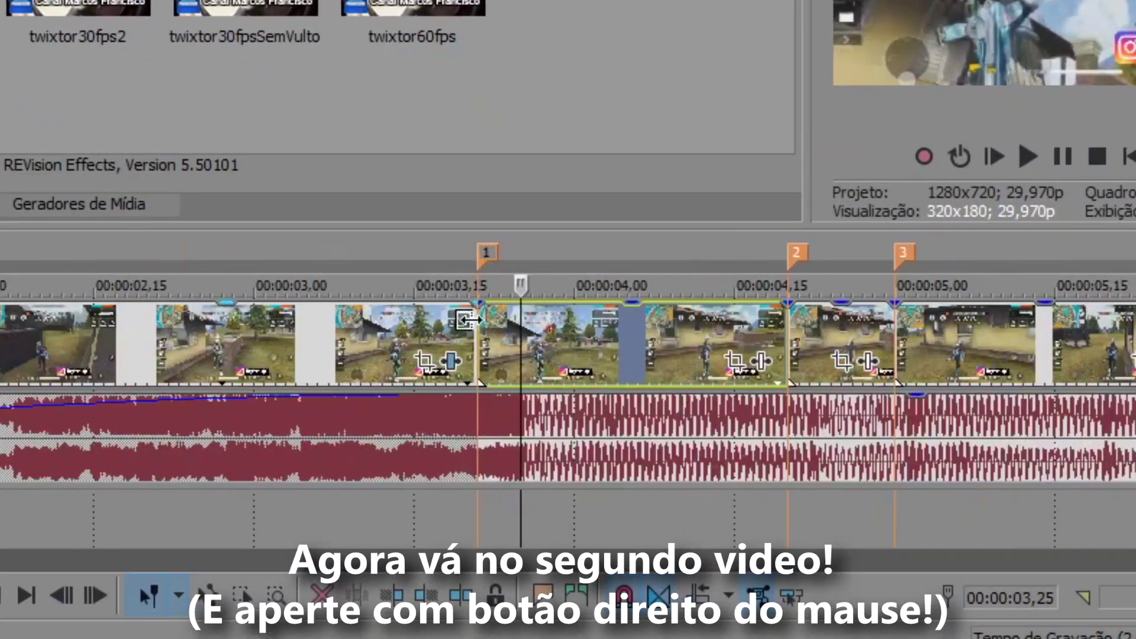
left_click(467, 320)
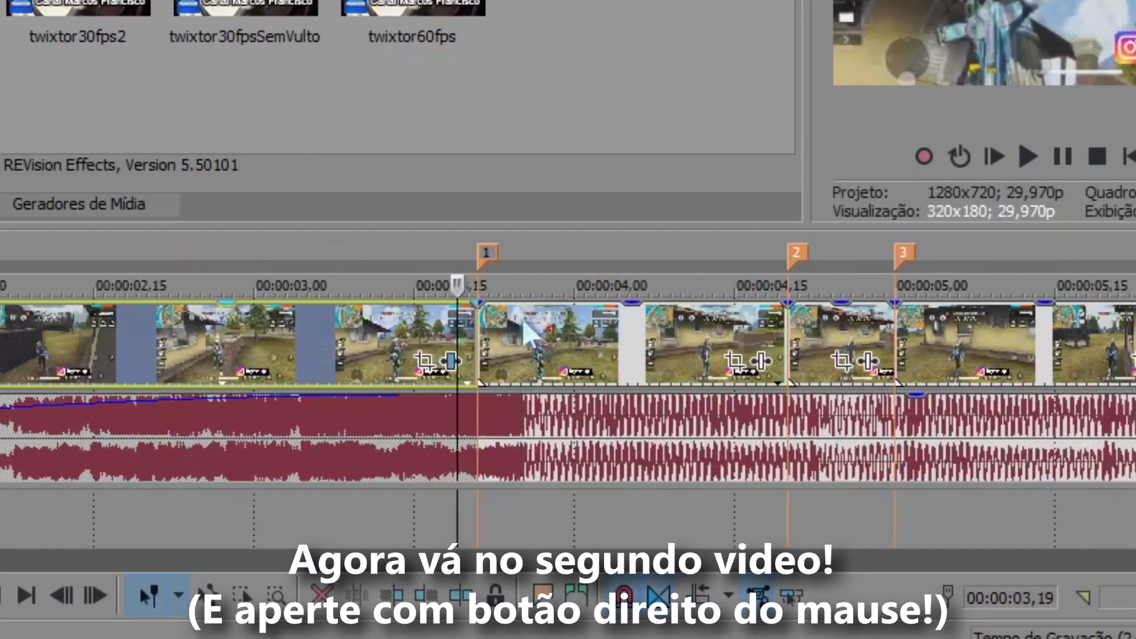
left_click(585, 324)
right_click(570, 339)
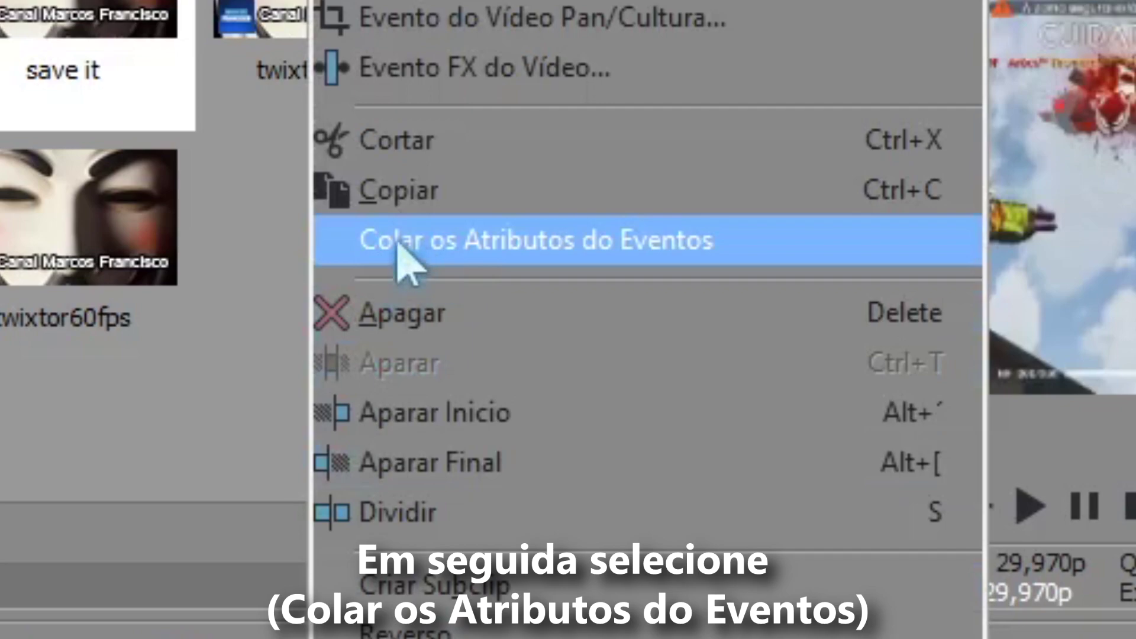
left_click(422, 216)
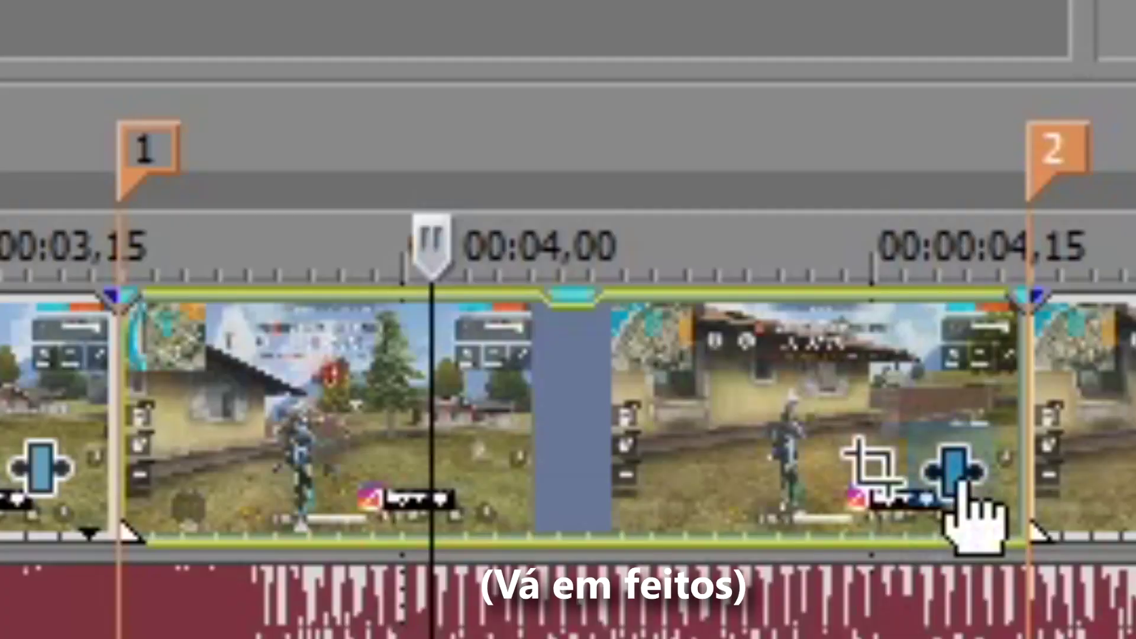
In the second segment's TwixtorPRO effect, move the last Speed % keyframe to the end and the middle one to near the center
left_click(827, 445)
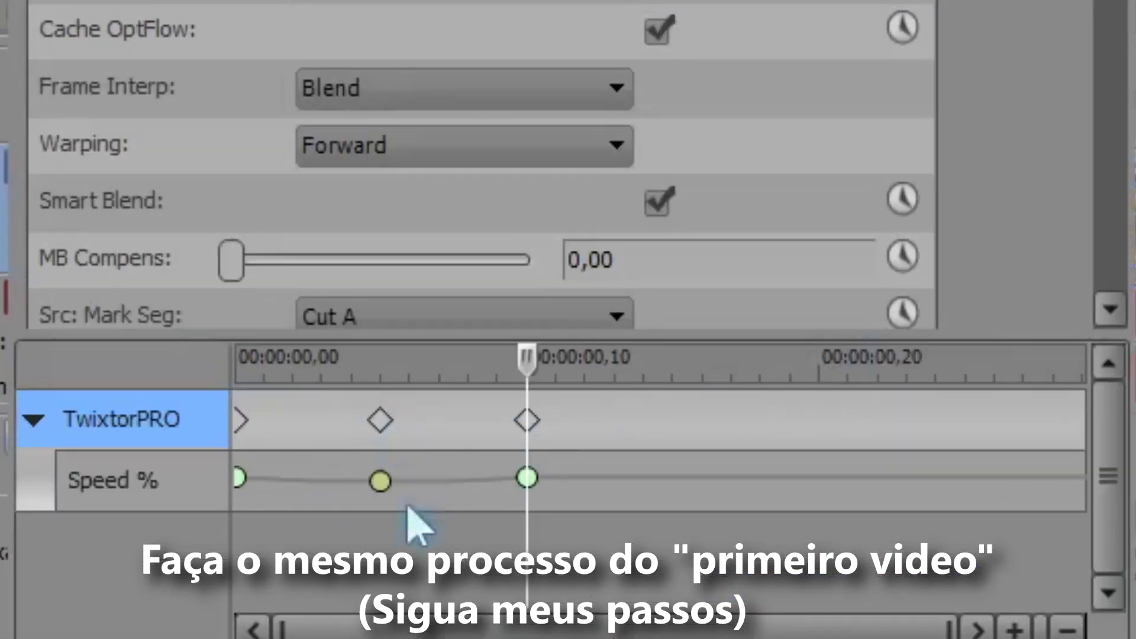
left_click_drag(527, 478, 1089, 517)
left_click_drag(380, 481, 644, 480)
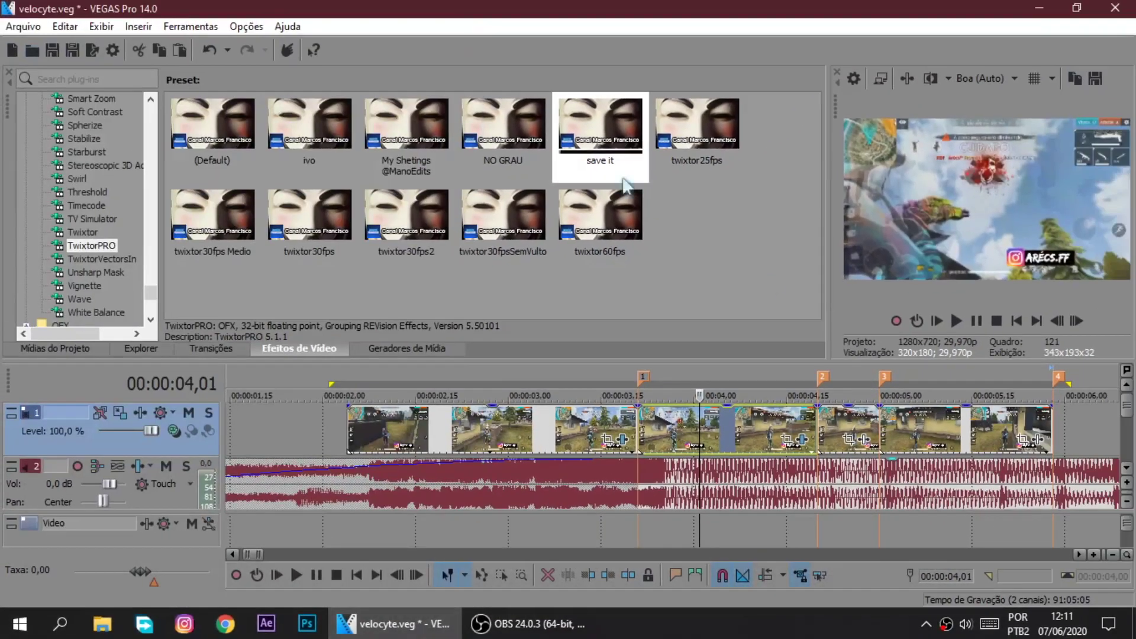
Paste the copied event attributes onto the third clip segment, between markers 2 and 3
scroll(840, 433, "up", 5)
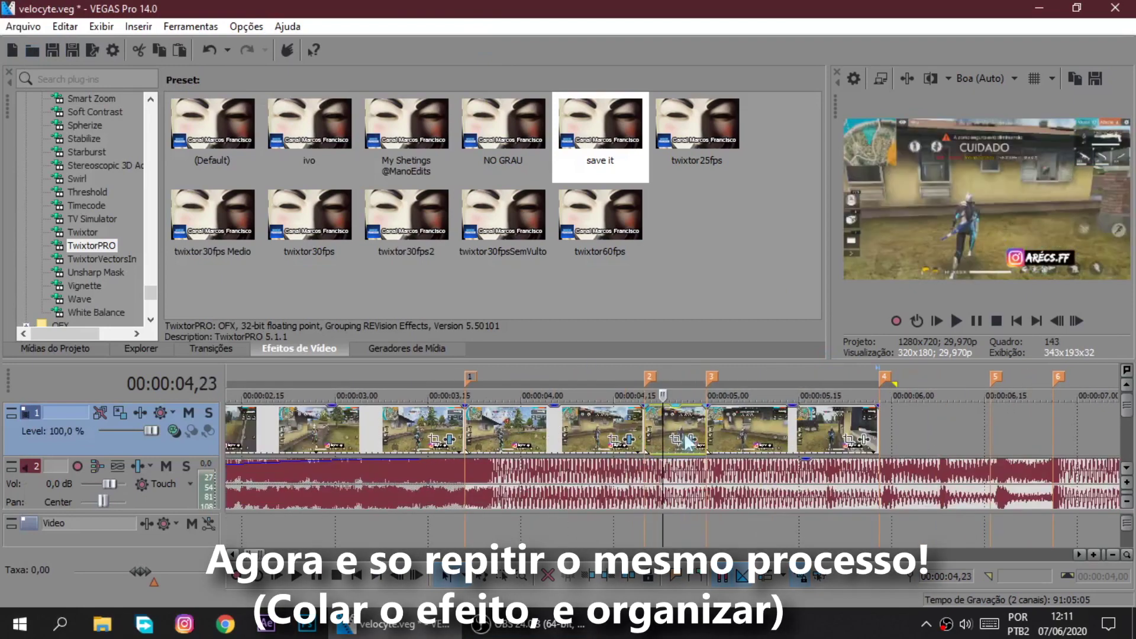
right_click(674, 438)
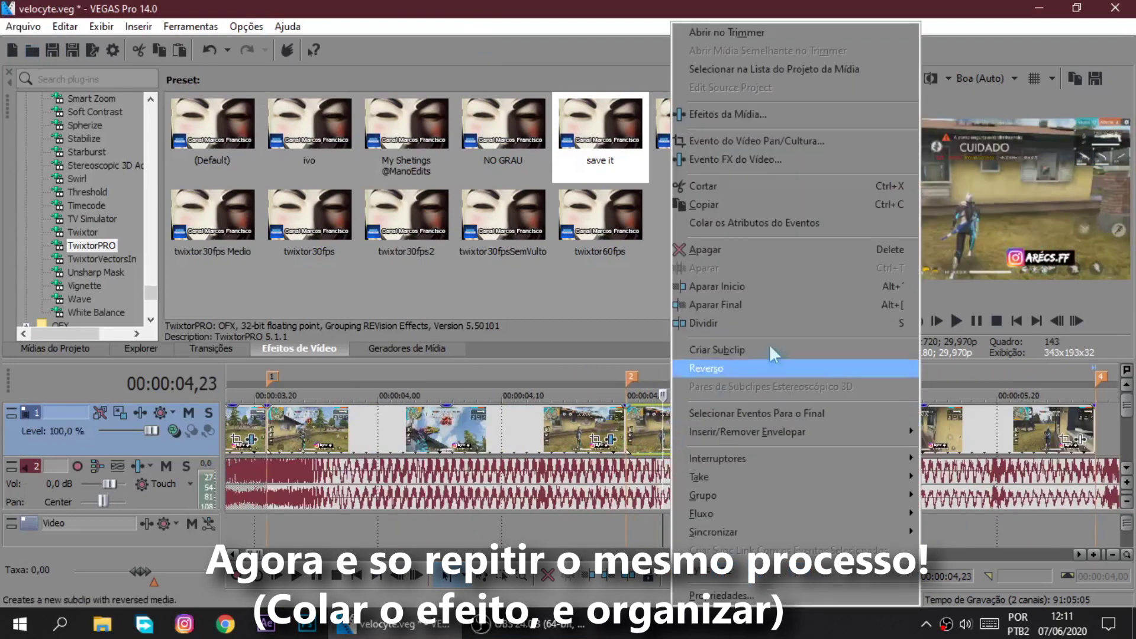
left_click(781, 223)
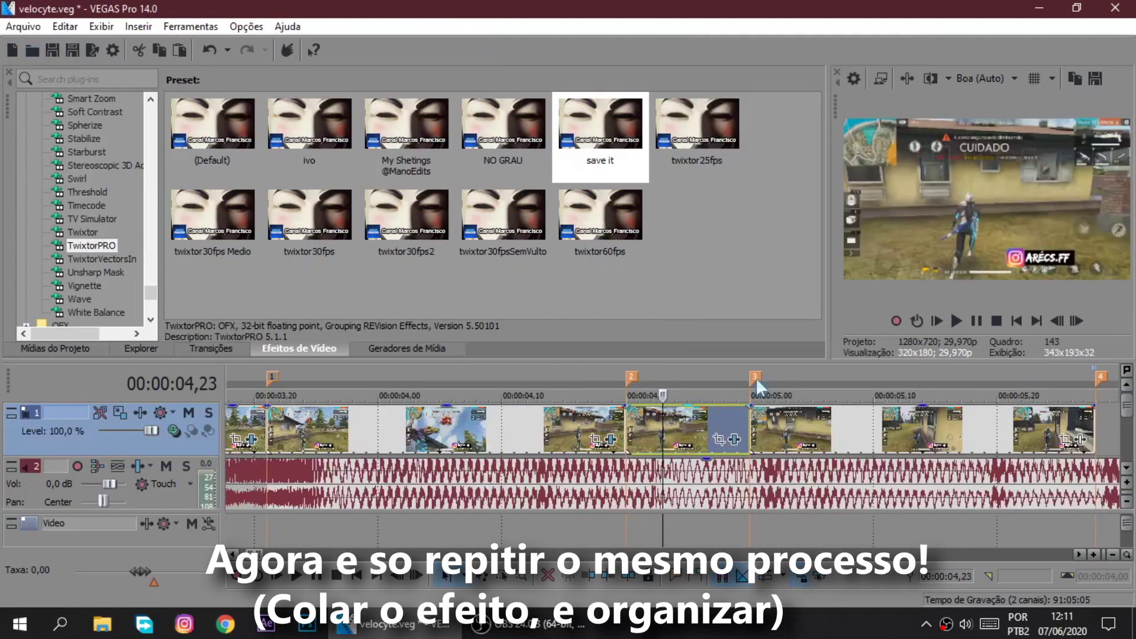
Shift the fourth segment 3 frames later, extend the third segment past marker 3, and move its exposed last Speed % keyframe to 00:00:00,09
left_click(737, 443)
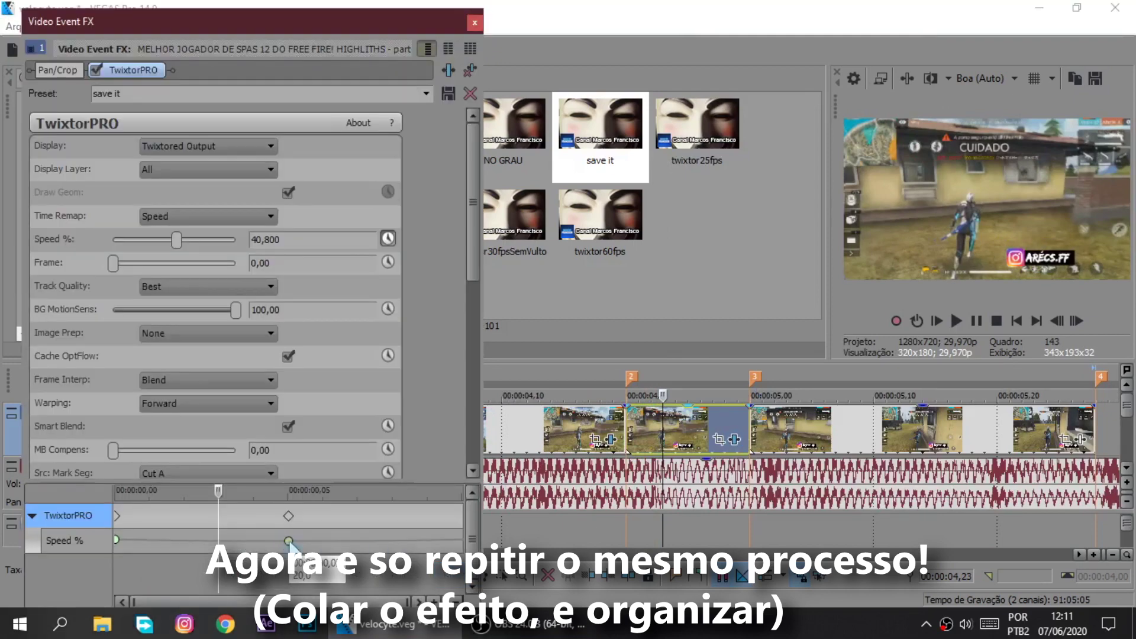
left_click_drag(797, 441, 835, 443)
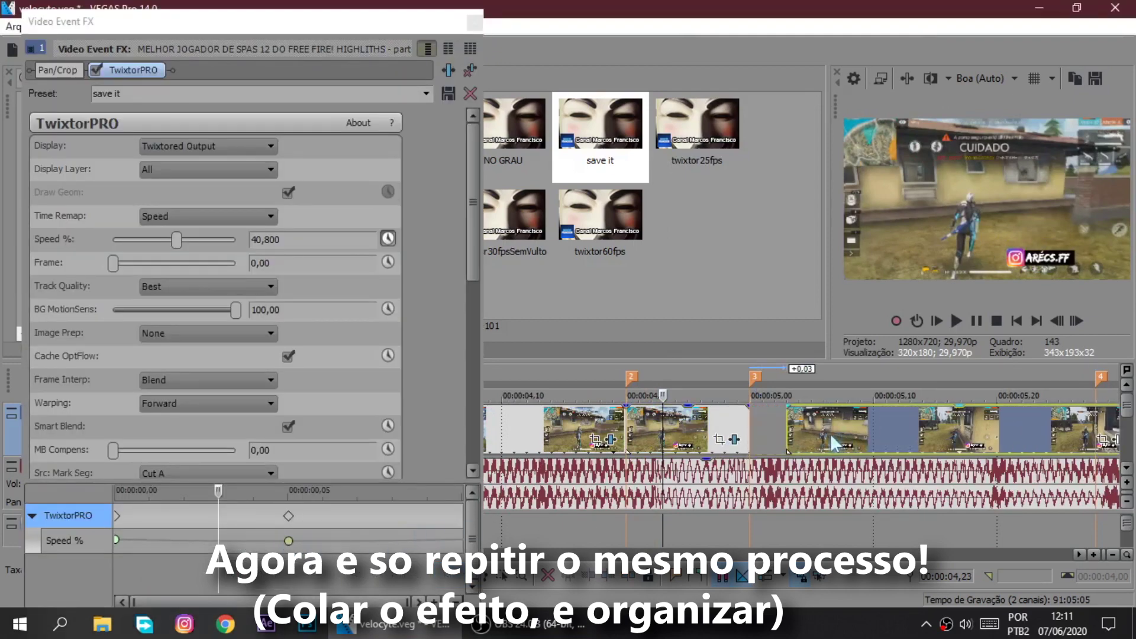
left_click_drag(749, 423, 773, 426)
left_click_drag(404, 540, 375, 541)
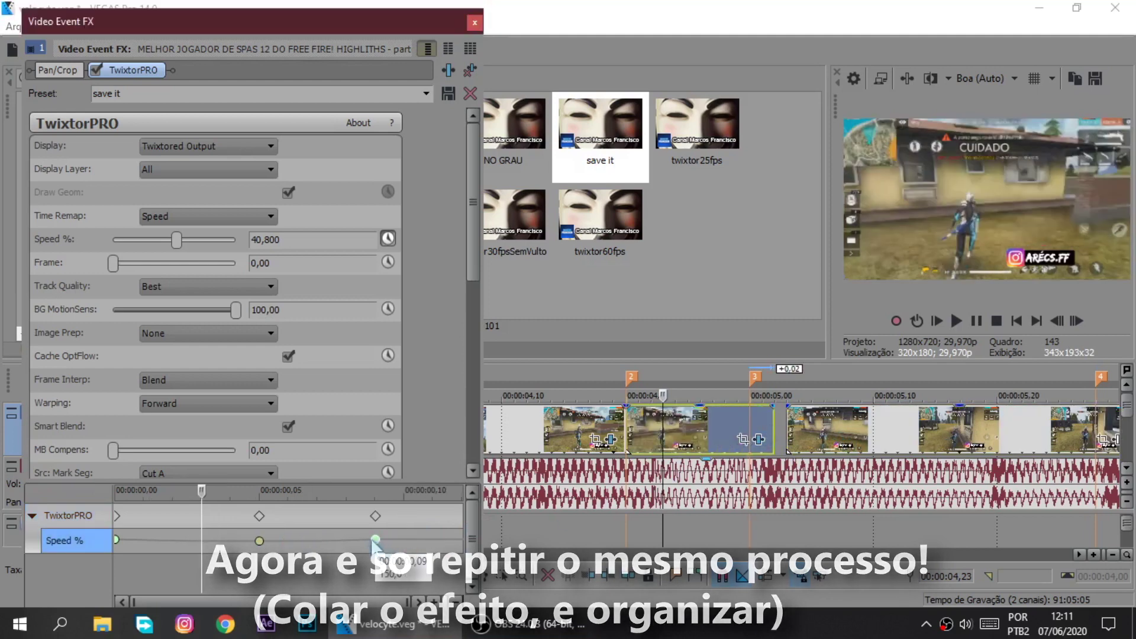
Trim the third segment back to marker 3, rejoin the fourth segment to it, and place the third segment's last Speed % keyframe at its end
left_click_drag(771, 435, 750, 435)
left_click(832, 430)
left_click_drag(828, 424, 786, 424)
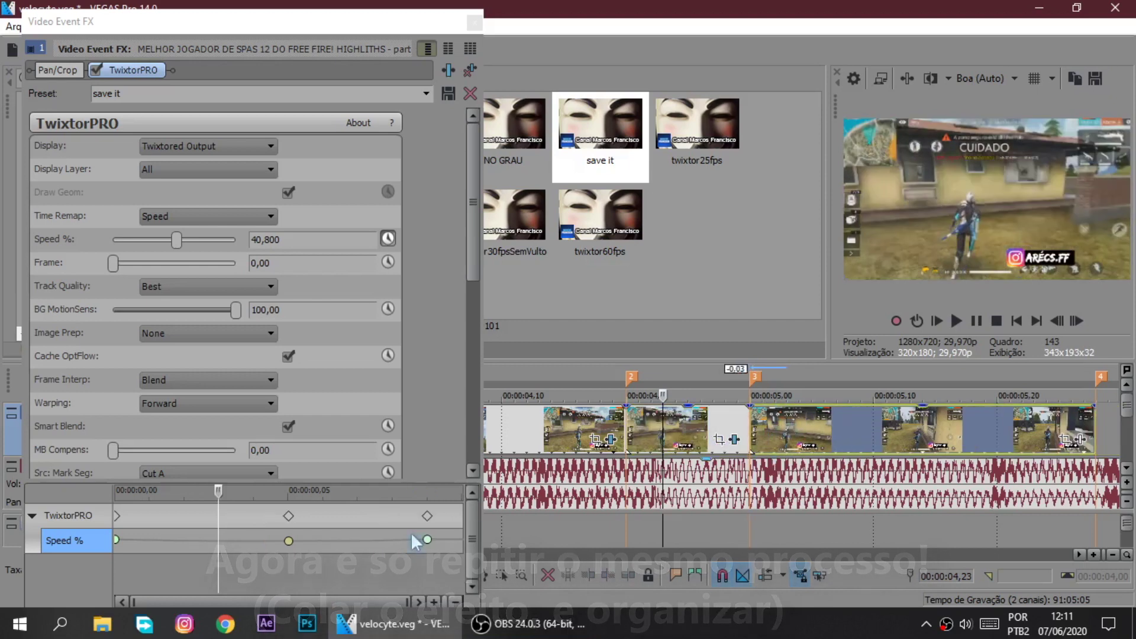
left_click_drag(426, 539, 462, 540)
left_click(295, 537)
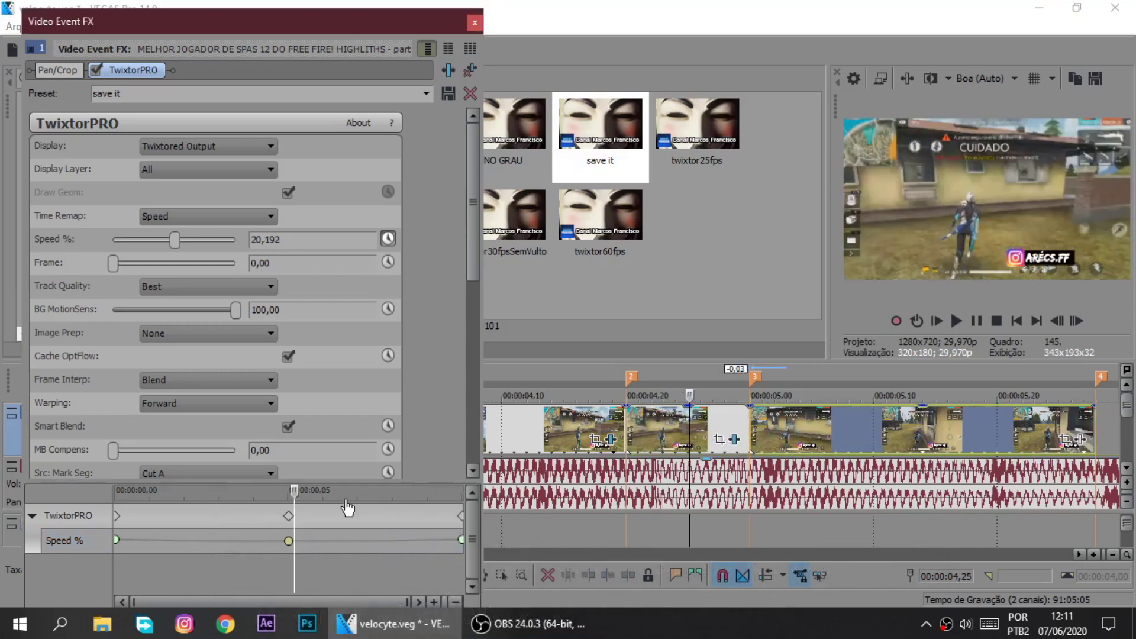
left_click(475, 23)
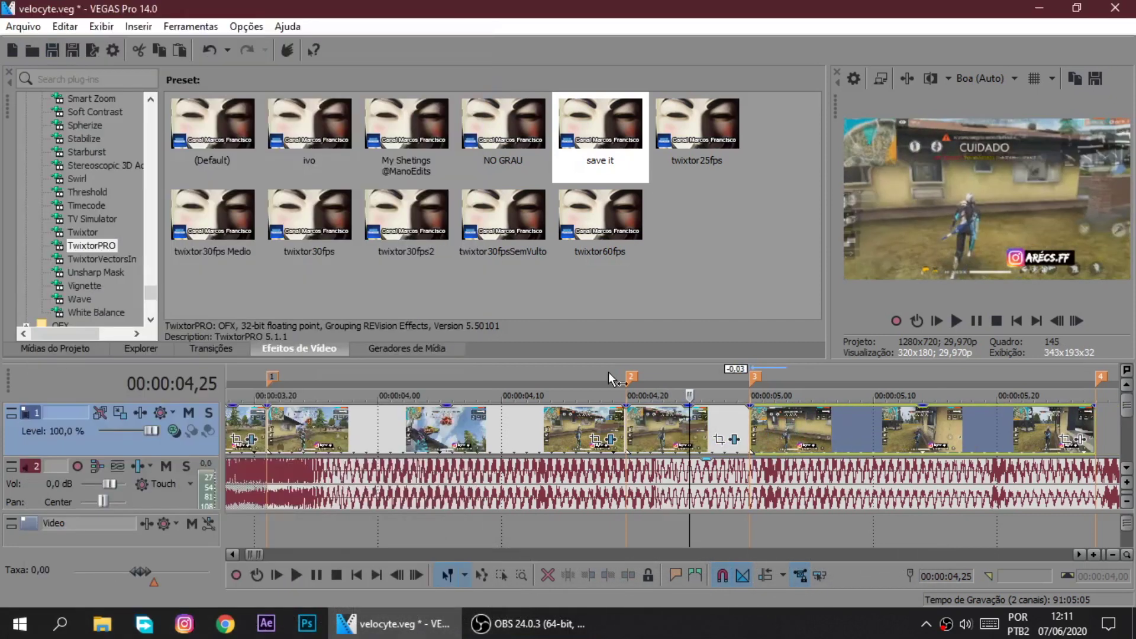
Paste the copied event attributes onto the segment between markers 3 and 4, fitting its Speed % keyframes to the middle and end
left_click(604, 417)
right_click(771, 443)
left_click(741, 408)
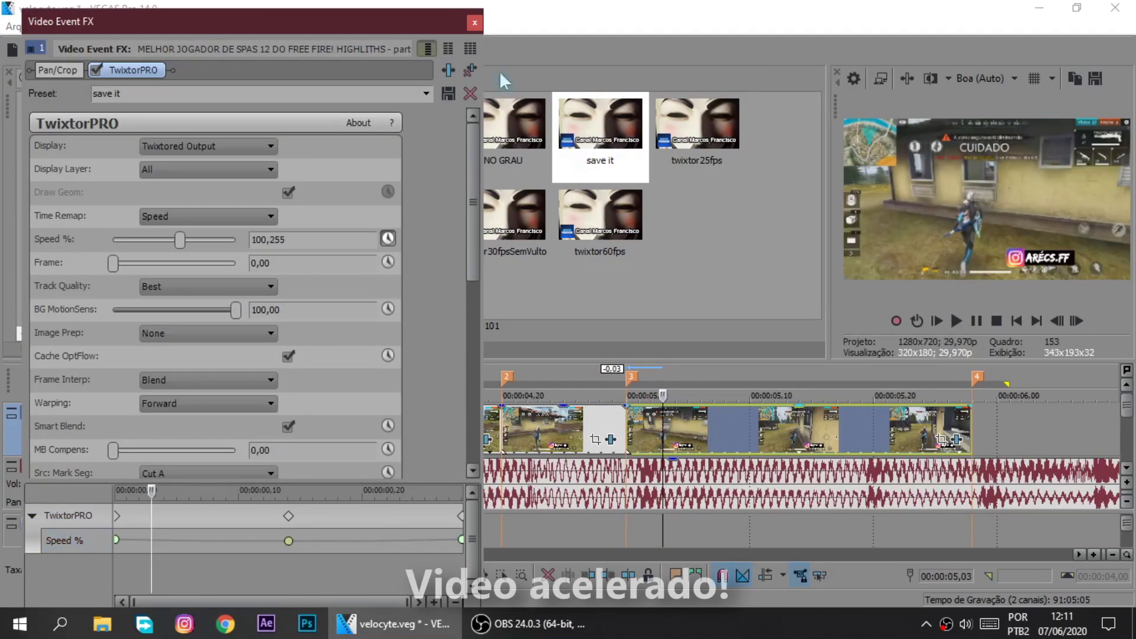
left_click(474, 22)
Define a playback range from just before the first segment to marker 5 and preview the velocity edit
scroll(710, 450, "down", 4)
left_click_drag(379, 384, 348, 384)
left_click_drag(748, 384, 804, 383)
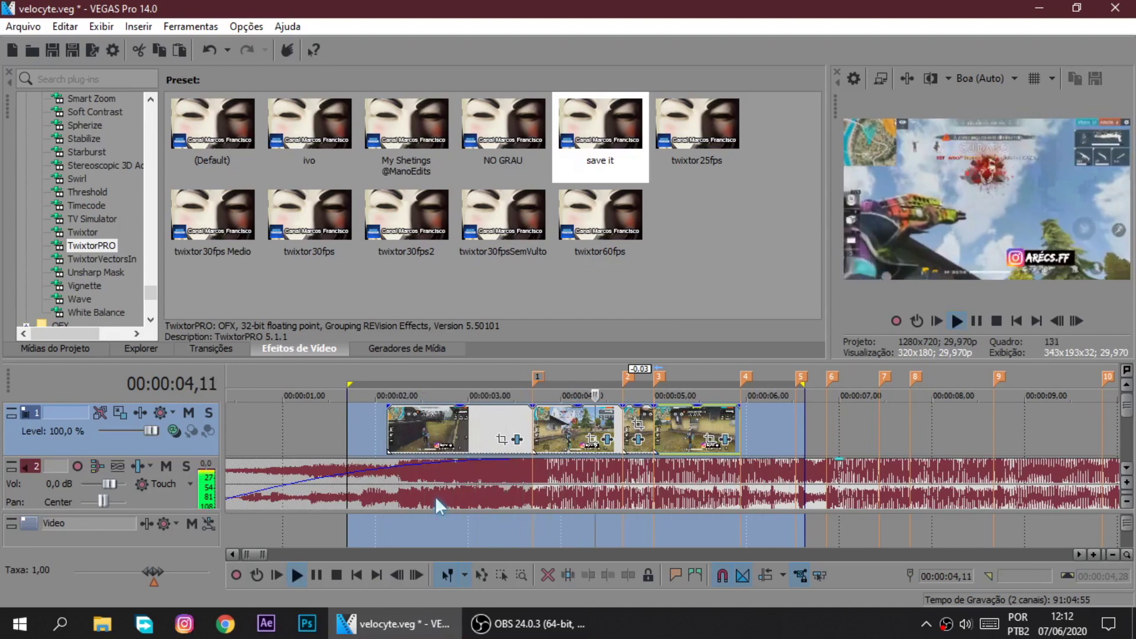
key("space")
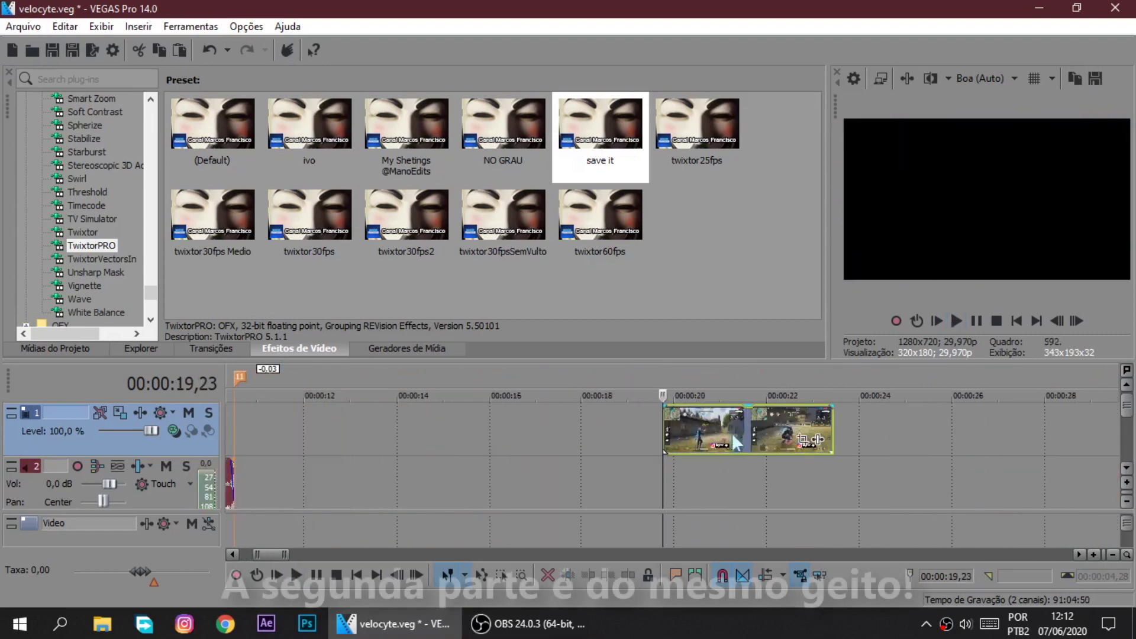
Find the kill frame in the second gameplay clip and split the clip there, at 00:00:21,16
key("space")
key("space")
left_click(753, 432)
key("Right")
key("Right")
key("Right")
key("Right")
key("Right")
key("Right")
key("Right")
key("Right")
key("Right")
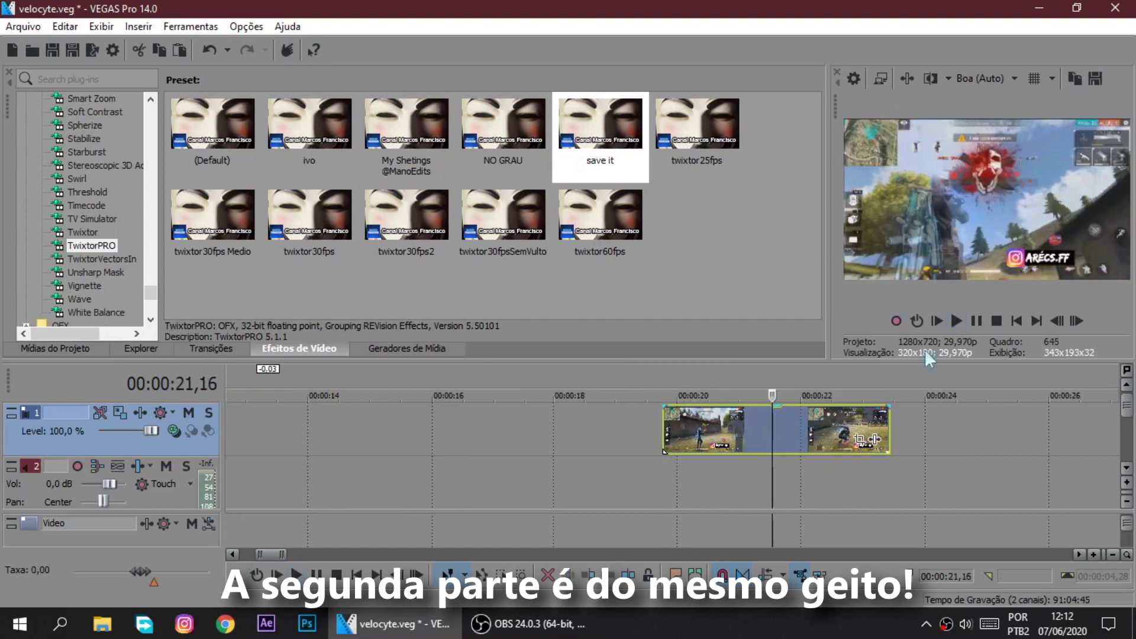
Delete the portion before the kill and move the remaining kill clip earlier, closer to the music
right_click(519, 437)
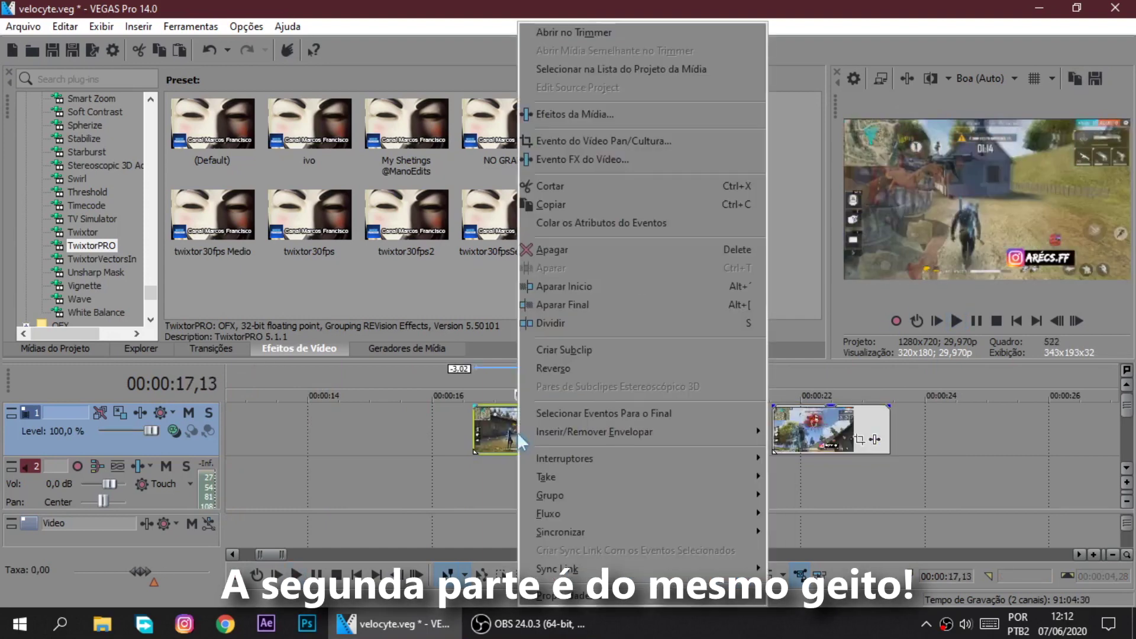
left_click(601, 254)
scroll(698, 424, "down", 3)
left_click_drag(730, 419, 677, 417)
scroll(450, 421, "up", 2)
Listen to the music for the kill beat and align the kill clip's start with marker 9
key("space")
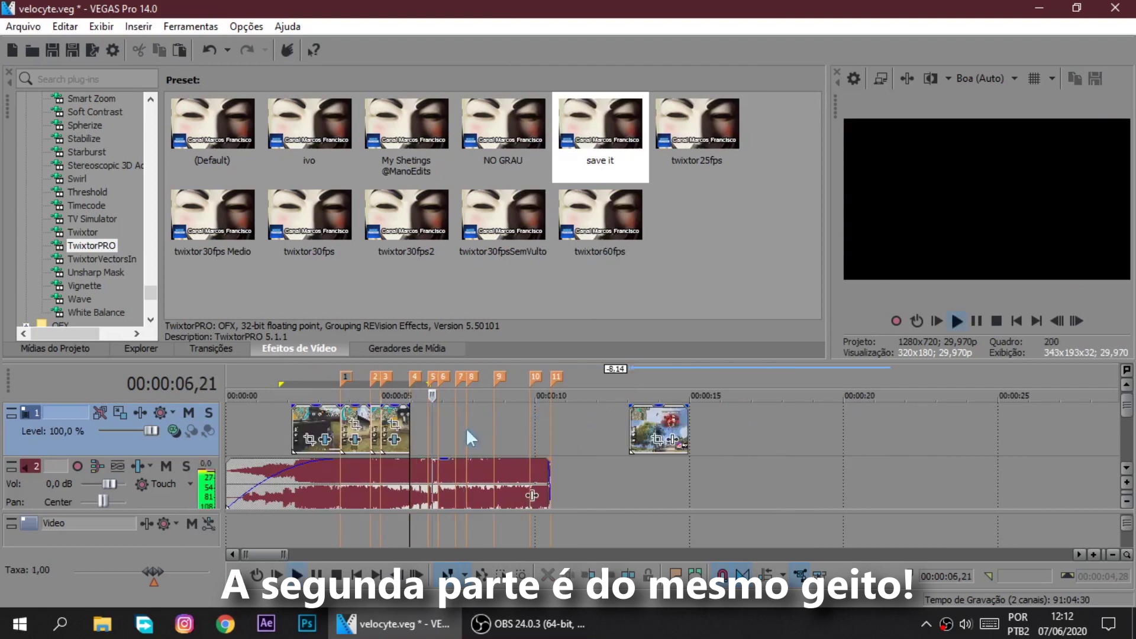
key("Return")
left_click(501, 380)
left_click_drag(654, 425, 519, 424)
Extend the kill clip's start back to marker 4 and preview the section
left_click(475, 424)
key("space")
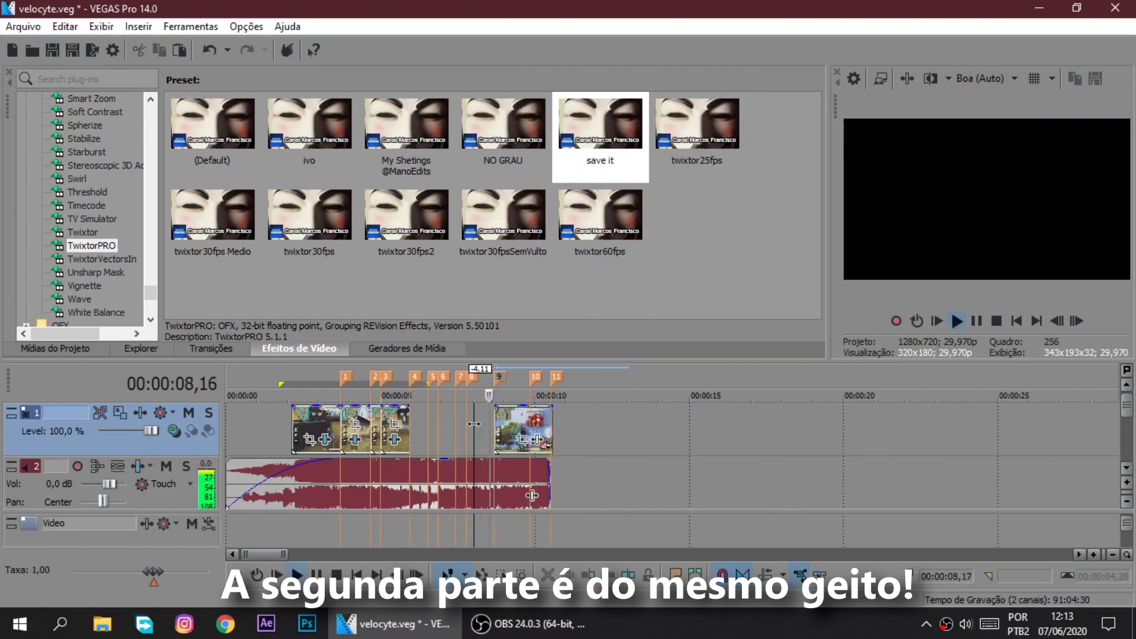
left_click_drag(498, 429, 413, 429)
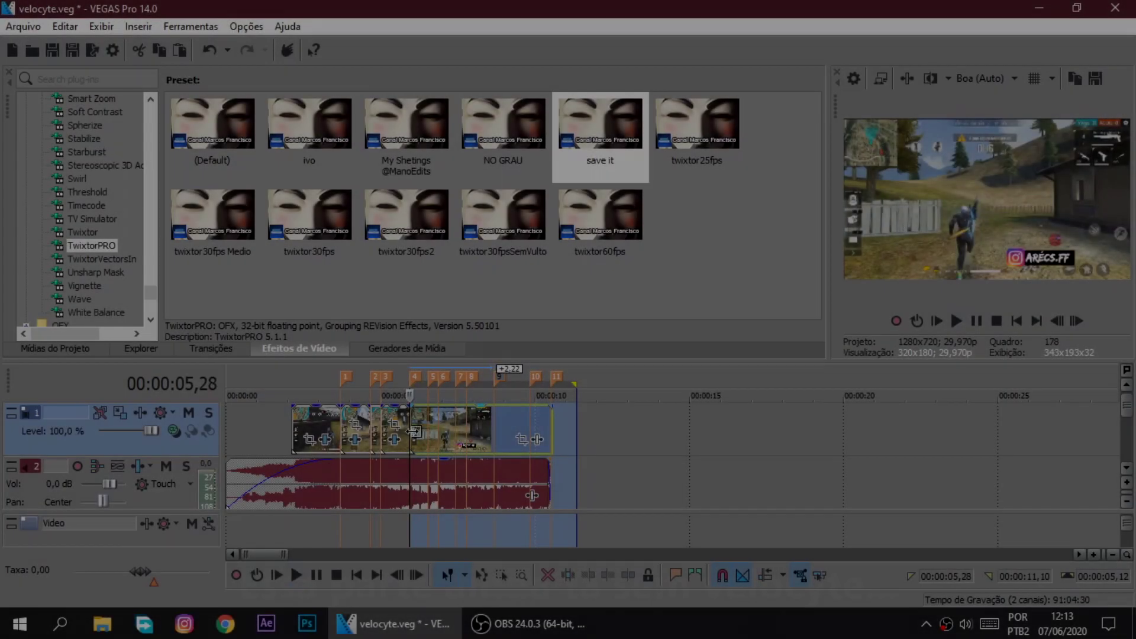
key("space")
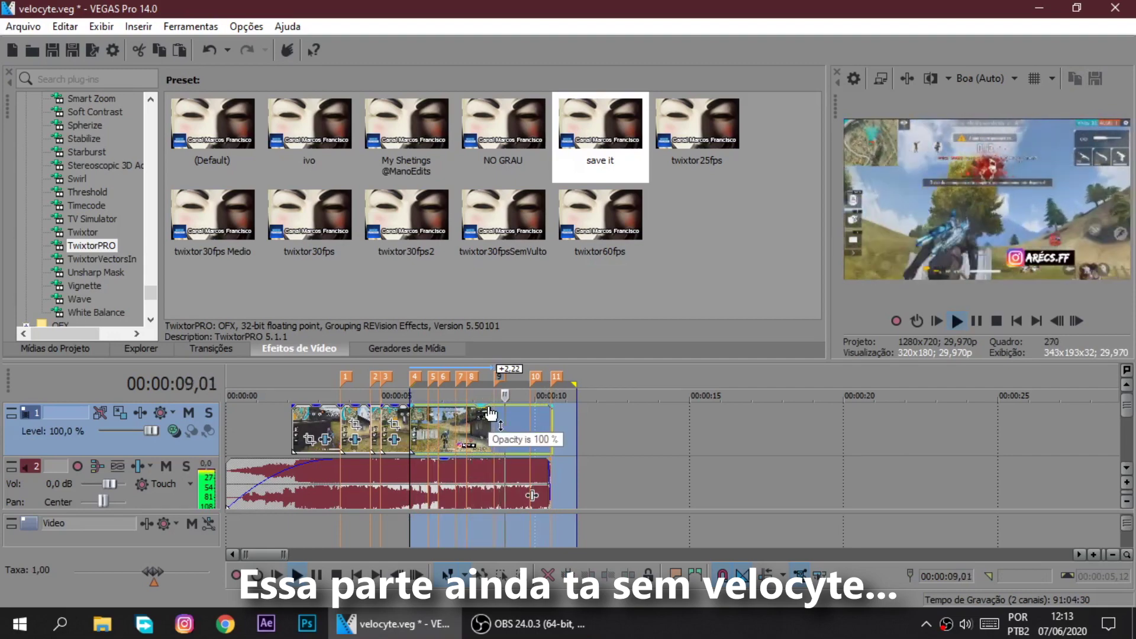
key("space")
Split the extended clip at markers 5 and 6
scroll(647, 451, "up", 5)
scroll(755, 435, "down", 1)
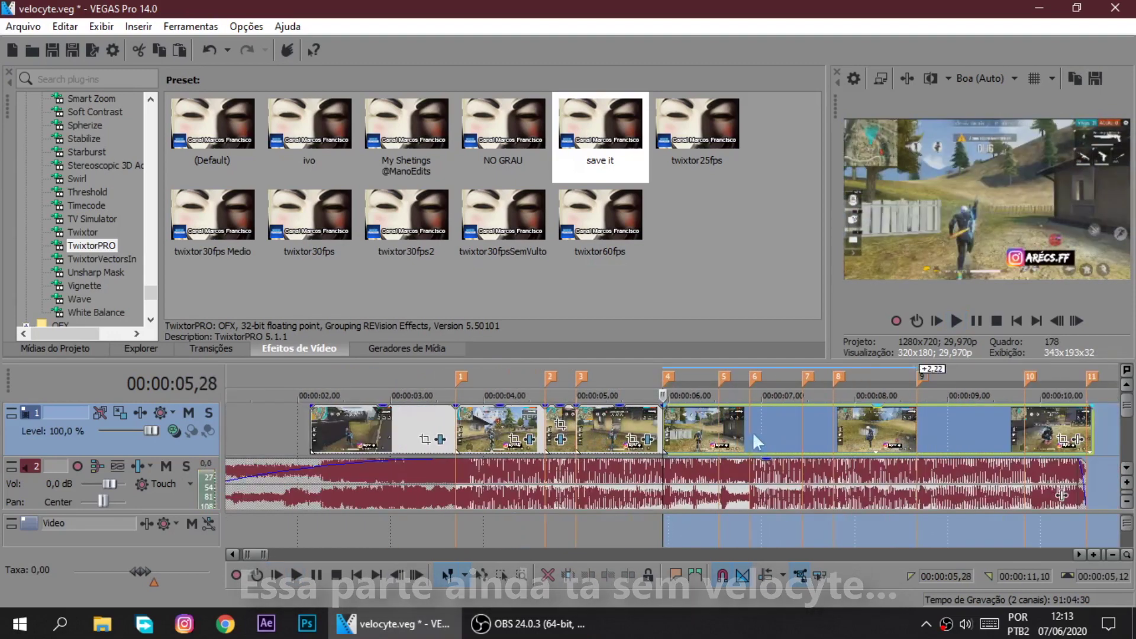
left_click(721, 436)
scroll(725, 436, "down", 2)
scroll(725, 435, "up", 3)
scroll(858, 436, "down", 2)
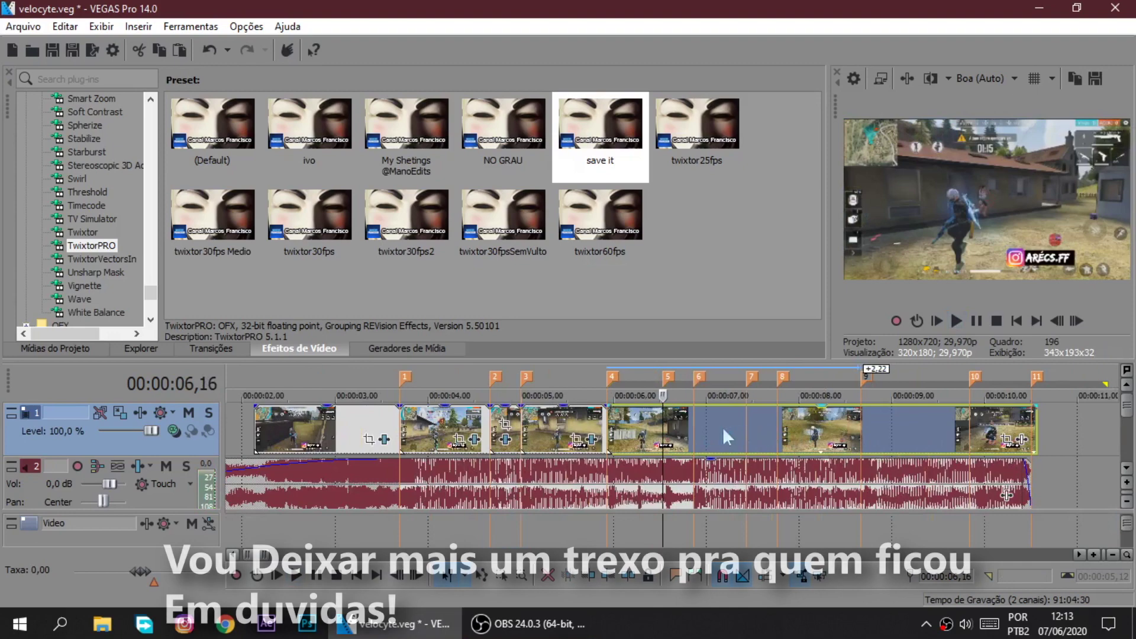
left_click(693, 426)
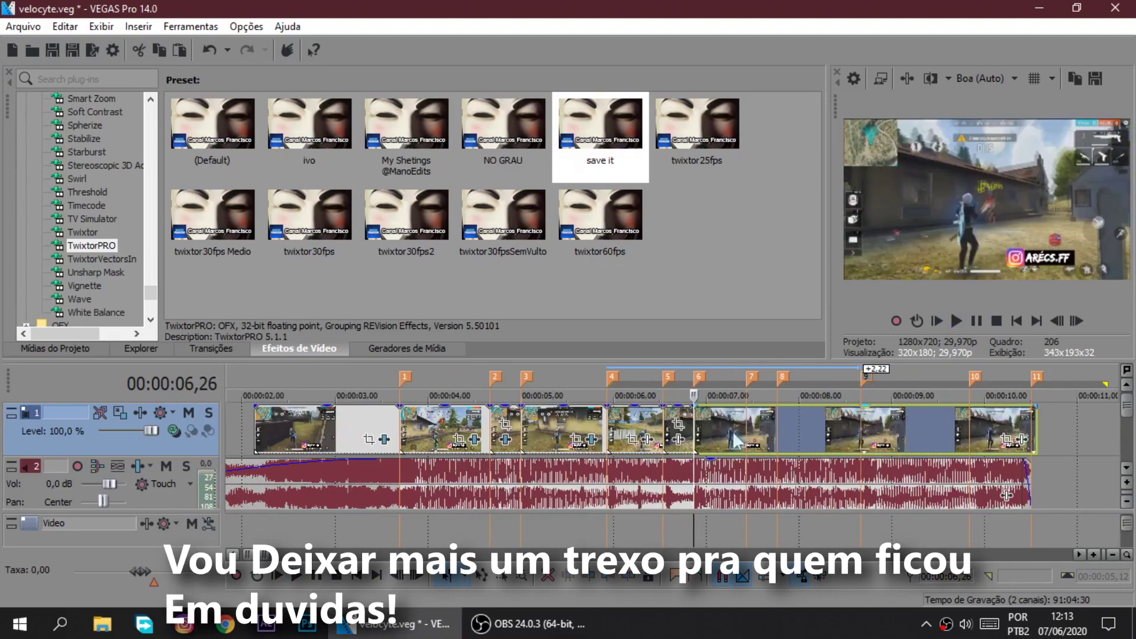
Split the remaining clip at markers 7, 8, 9 and 10, and trim the last segment to the music's end
left_click(748, 436)
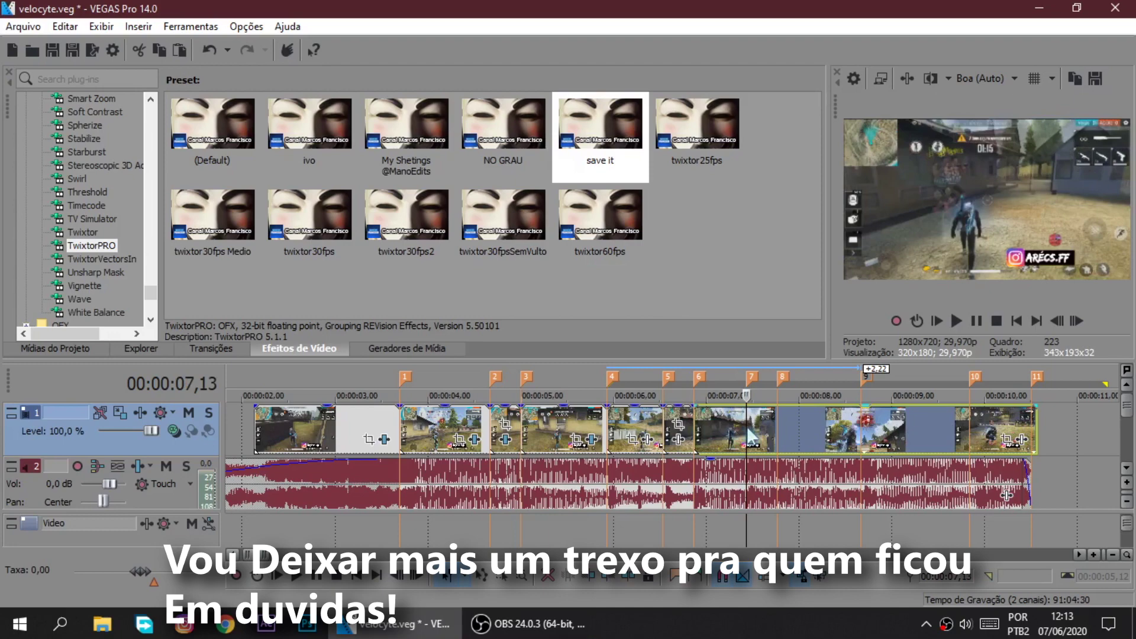
left_click(778, 426)
left_click(862, 423)
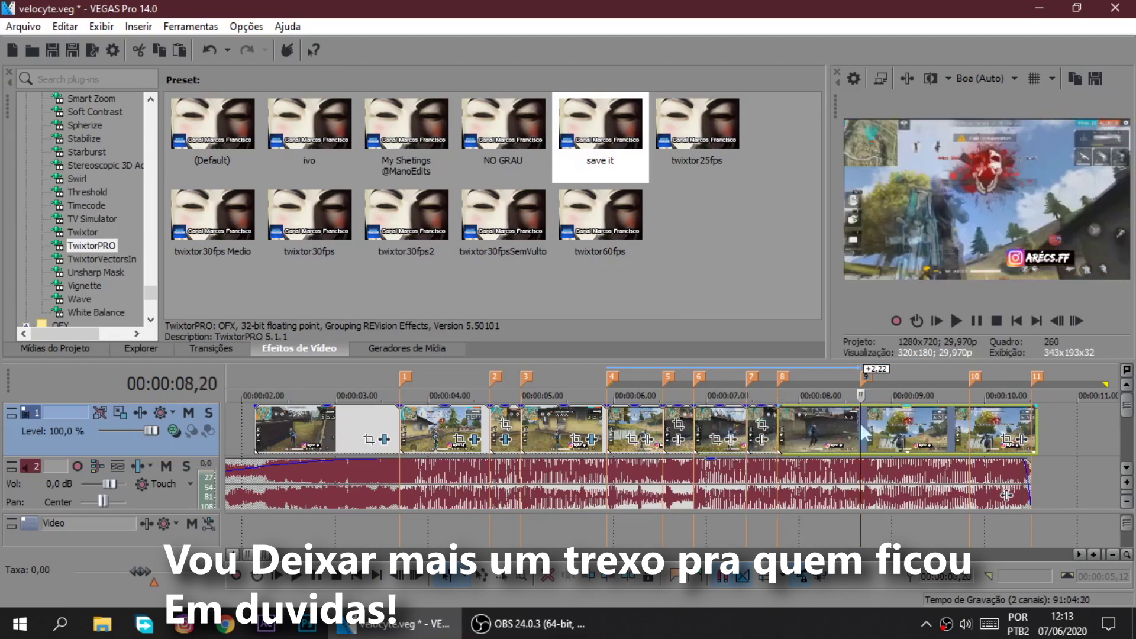
left_click(970, 435)
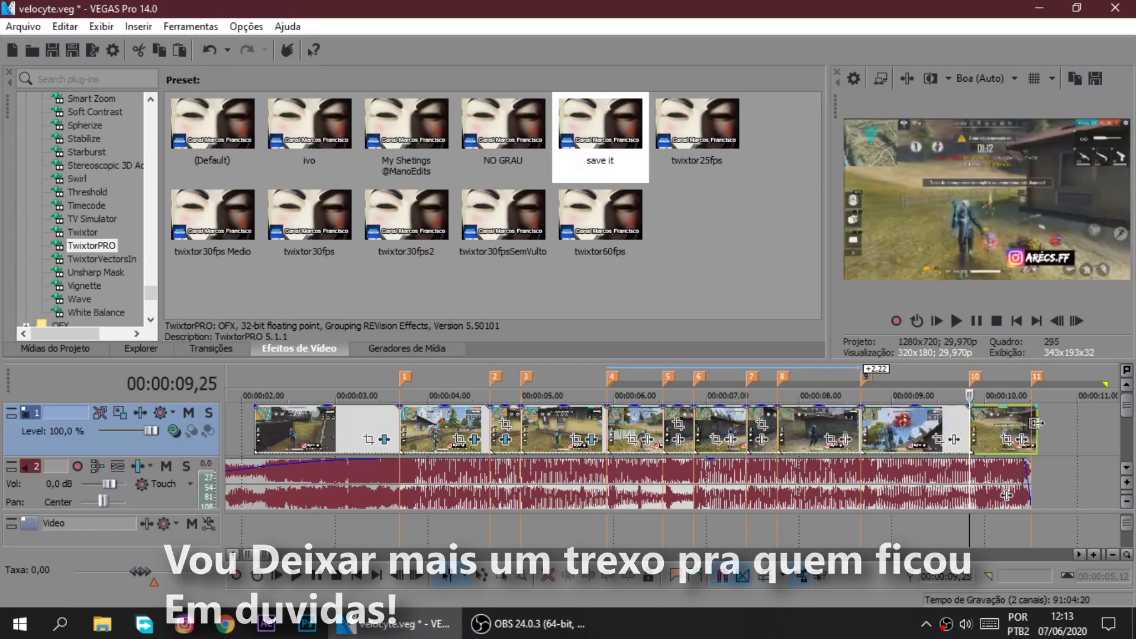
key("s")
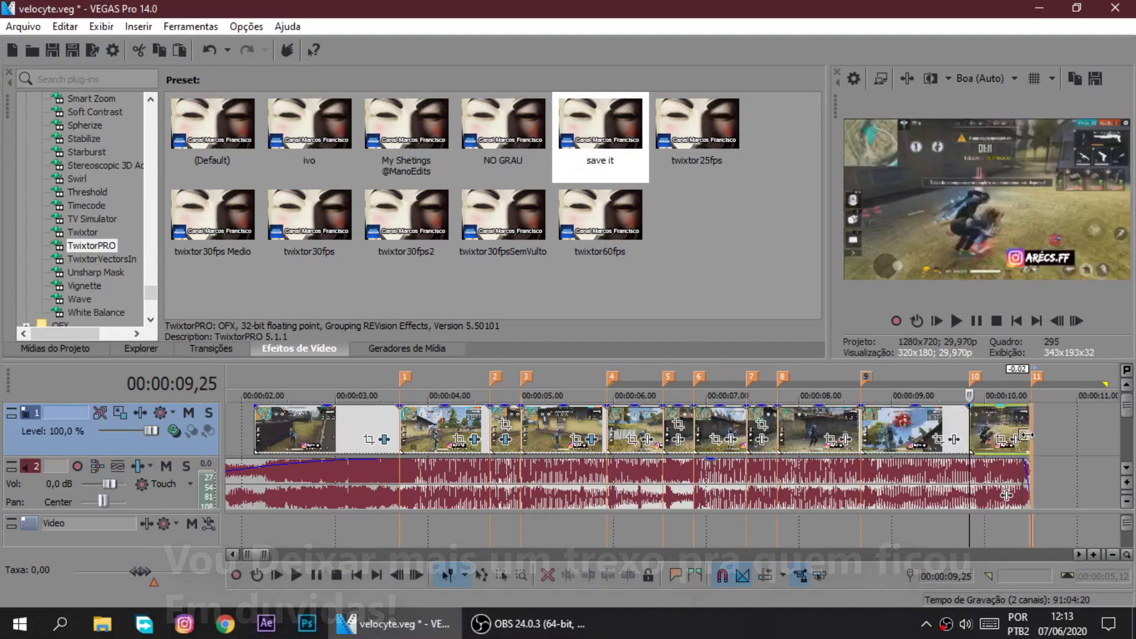
Paste the copied event attributes onto the segment between markers 4 and 5
left_click(556, 430)
left_click(628, 432)
scroll(628, 433, "up", 3)
left_click(645, 427)
key("space")
key("space")
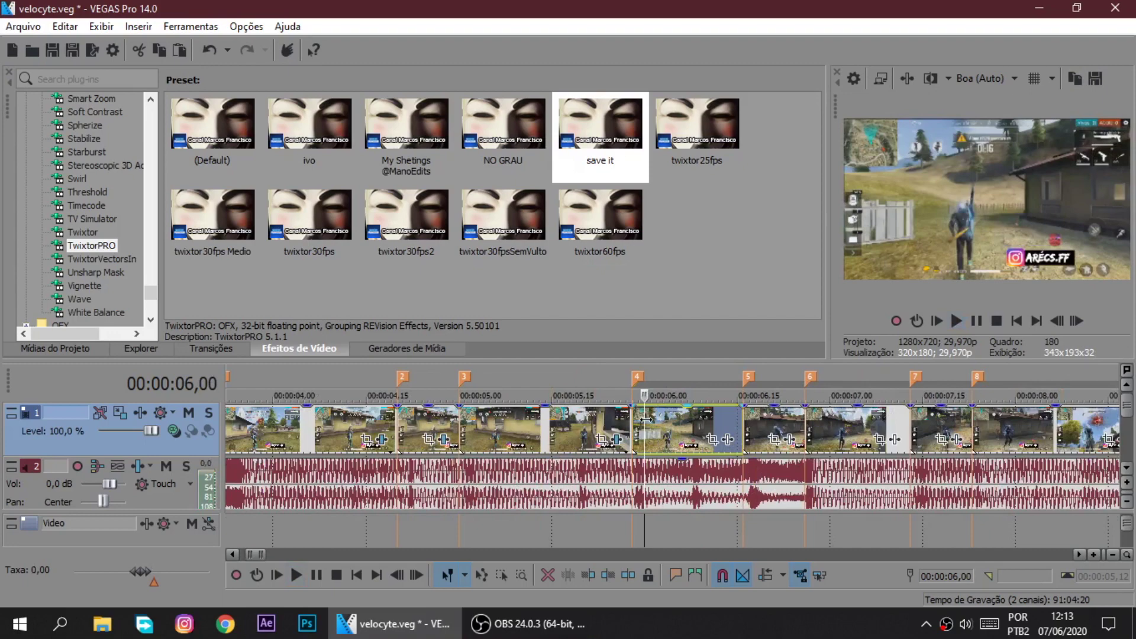
right_click(648, 428)
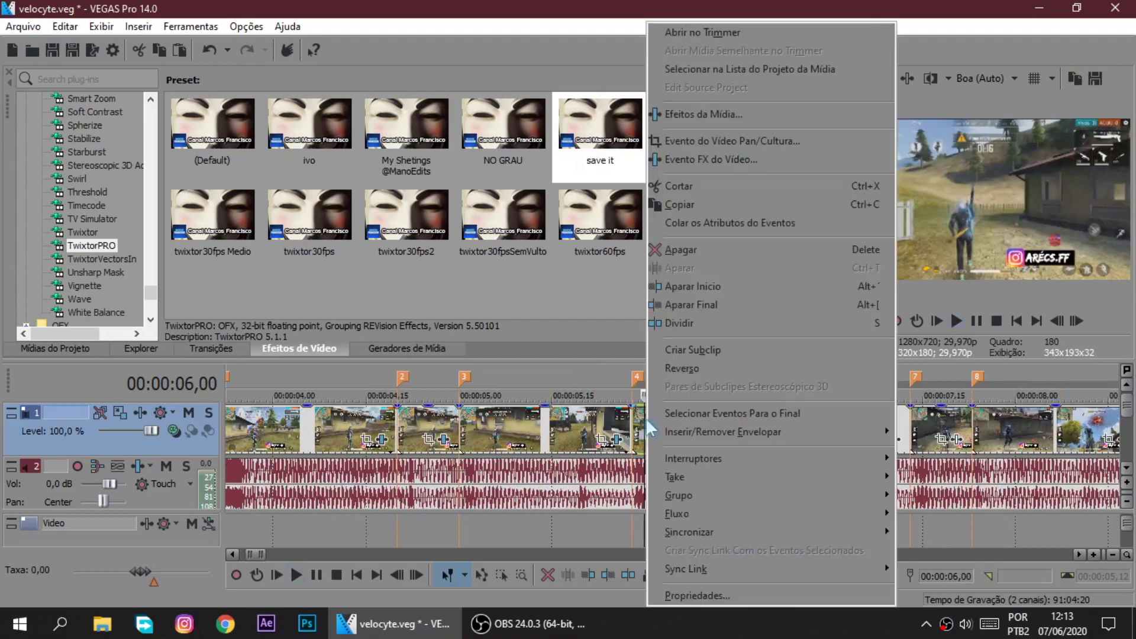
left_click(702, 223)
In that segment's TwixtorPRO effect, place the last Speed % keyframe at the end and the middle one at 00:00:00,09
left_click(728, 439)
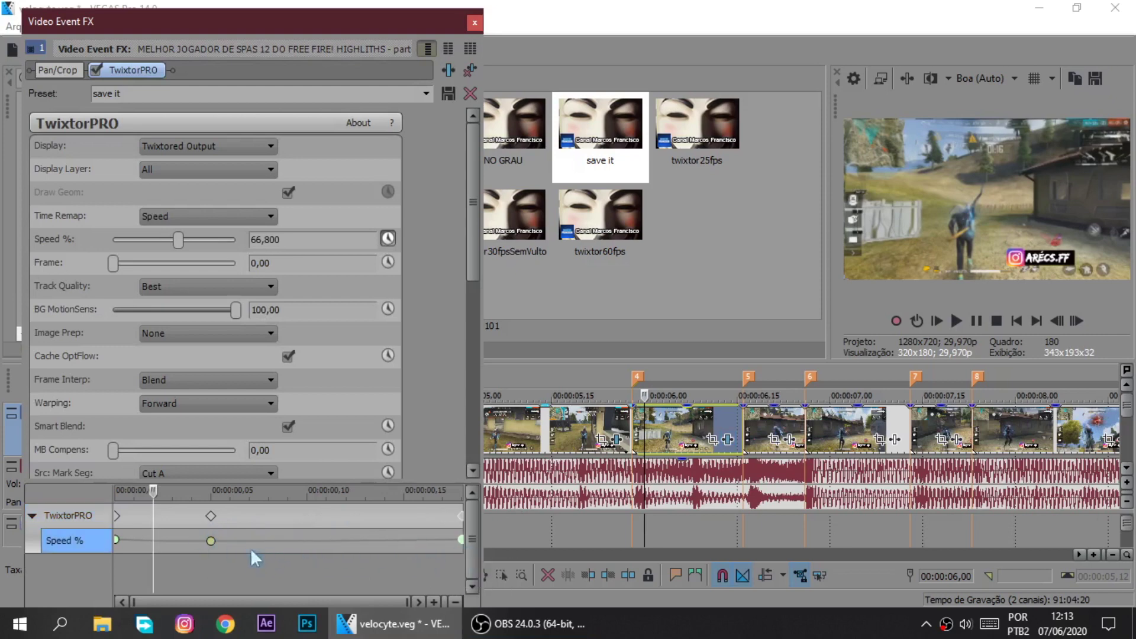
left_click_drag(212, 541, 262, 546)
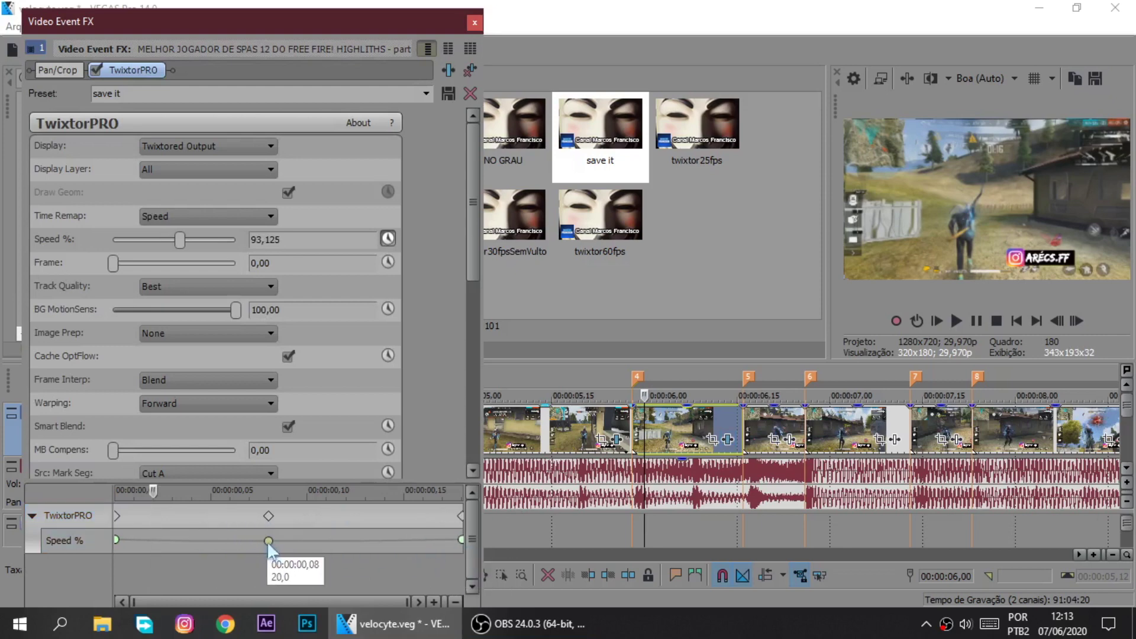
left_click(269, 545)
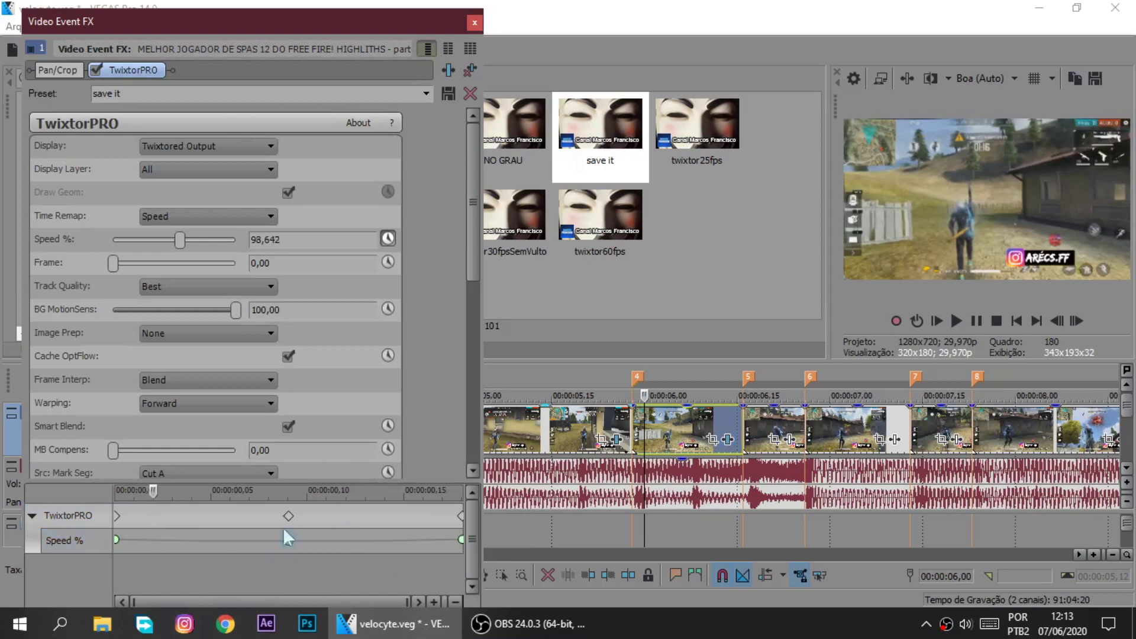
left_click(475, 23)
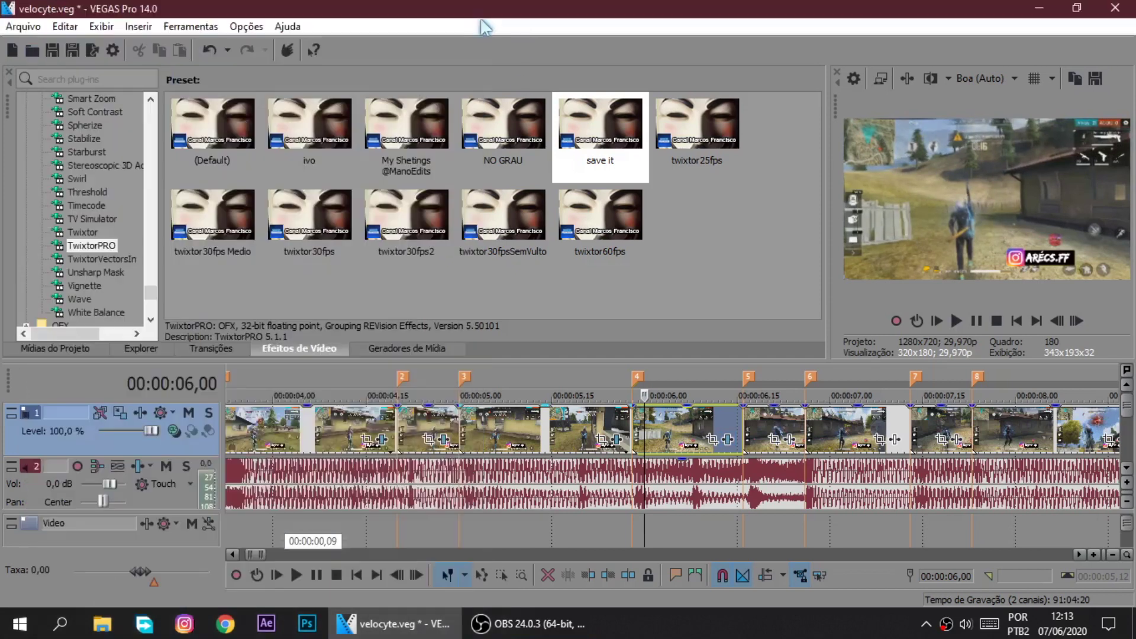
Move the last Speed % keyframe of the segment between markers 5 and 6 to its end, temporarily extending the segment and restoring it to marker 6
left_click(774, 423)
left_click_drag(809, 421, 811, 420)
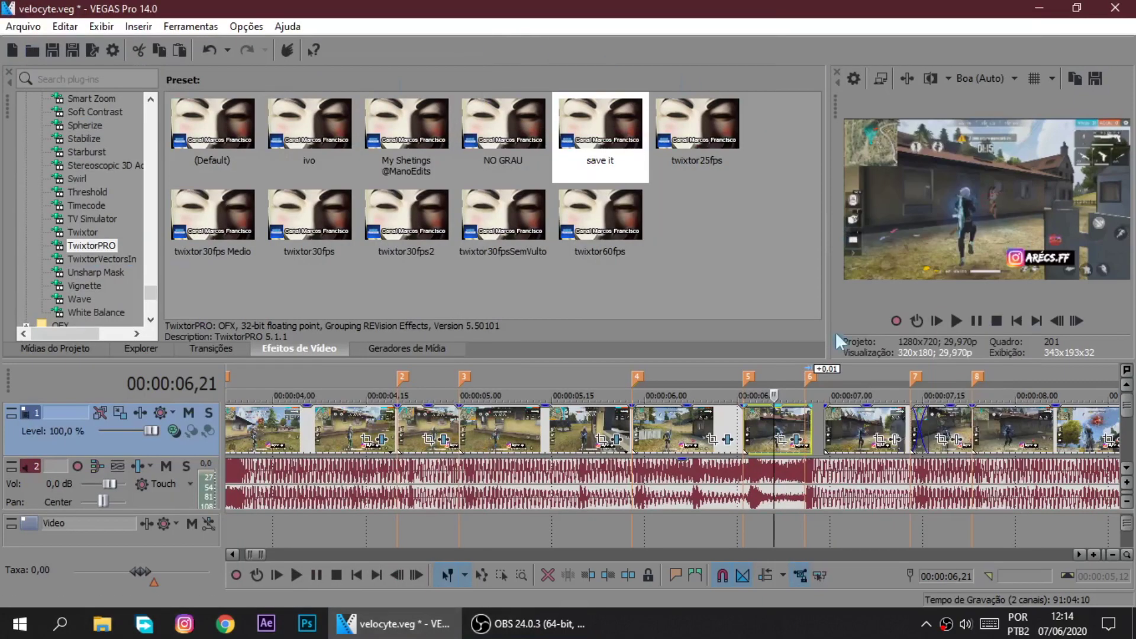
left_click(796, 439)
left_click_drag(431, 540, 468, 541)
left_click_drag(810, 424, 805, 428)
left_click_drag(853, 435, 834, 432)
key("space")
Paste the copied event attributes onto the segment between markers 6 and 7 and fit its Speed % keyframes to the middle and end
right_click(847, 429)
left_click(962, 224)
scroll(888, 444, "up", 4)
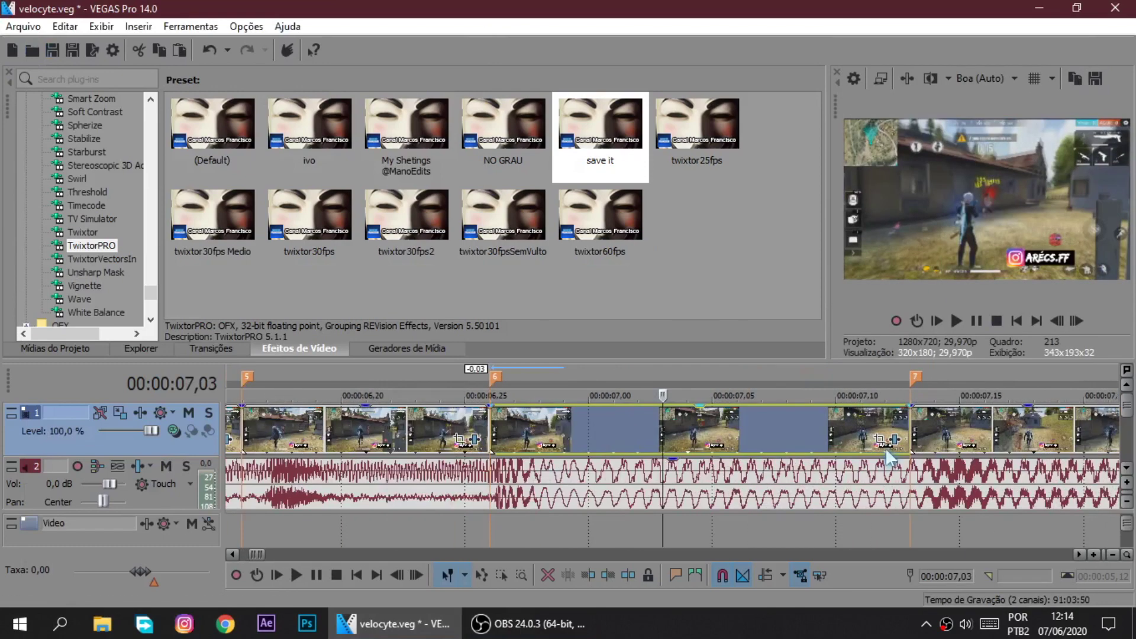
scroll(887, 444, "down", 2)
left_click(771, 439)
left_click(319, 541)
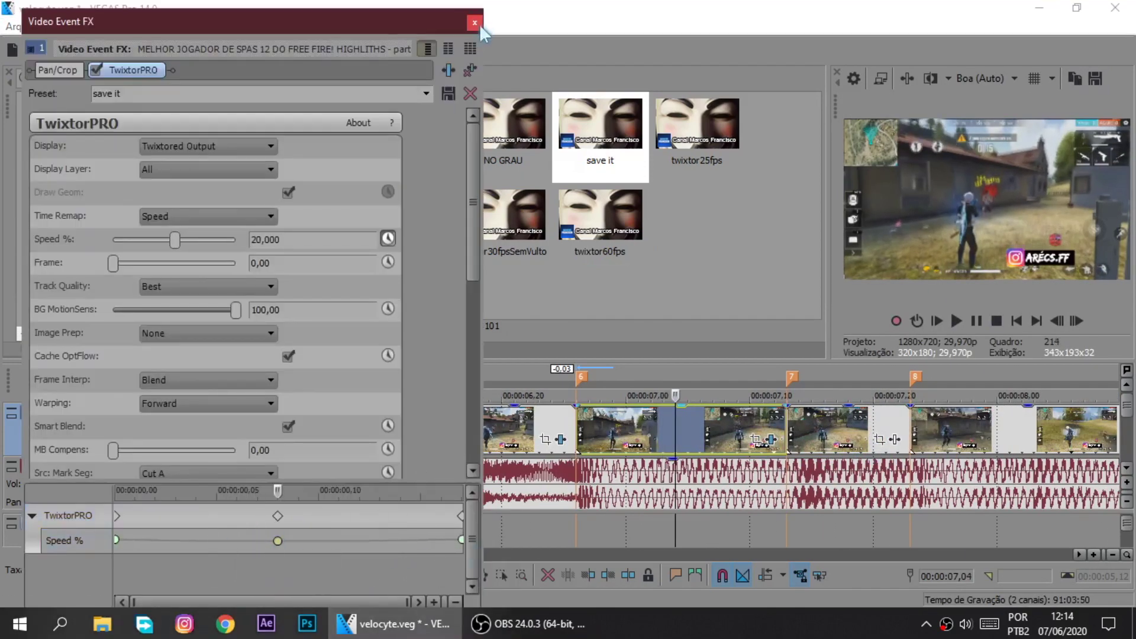
Paste the copied event attributes onto the segment between markers 7 and 8
right_click(812, 427)
left_click(981, 264)
left_click(474, 23)
Paste the copied event attributes onto the segment between markers 8 and 9 and move its last Speed % keyframe to the end
left_click(945, 431)
scroll(945, 431, "down", 3)
right_click(717, 429)
left_click(766, 292)
left_click(746, 439)
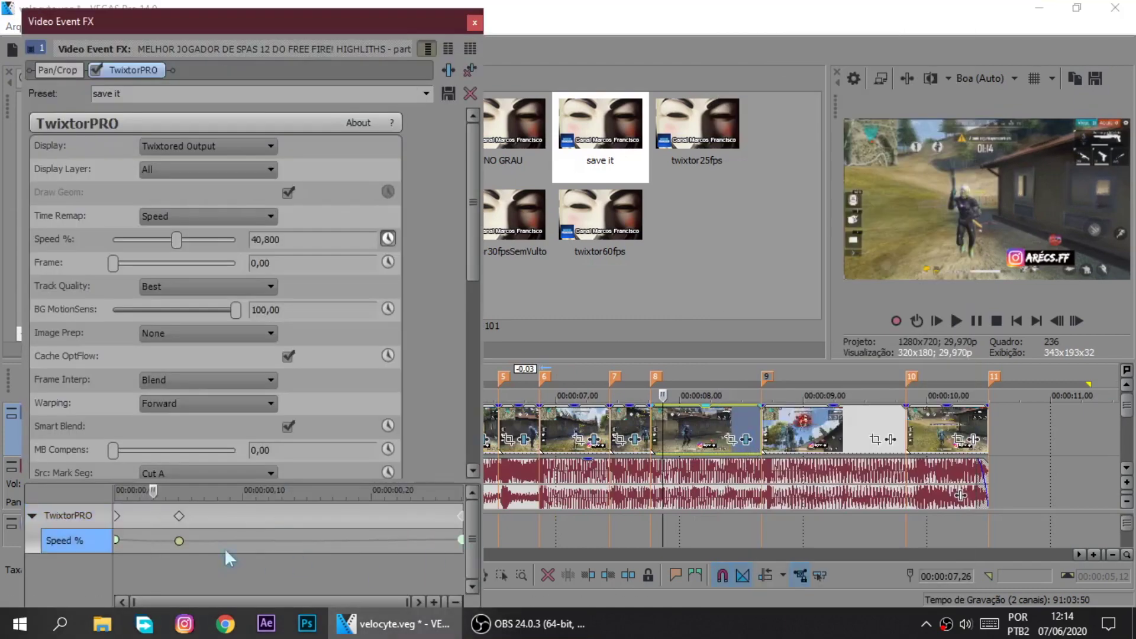
left_click(474, 22)
Apply the copied attributes to the segment between markers 9 and 10, moving its last Speed % keyframe to the end and the second toward the middle
left_click(803, 429)
left_click(891, 440)
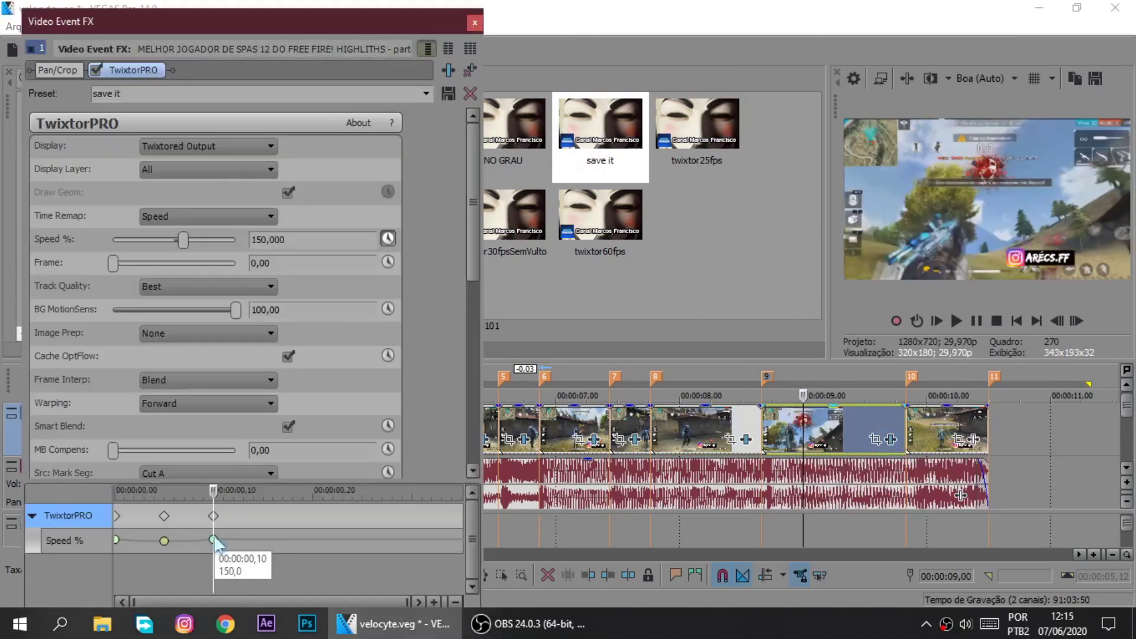
left_click_drag(214, 540, 461, 541)
left_click_drag(165, 541, 241, 550)
left_click(474, 23)
Paste the copied event attributes onto the last segment, between markers 10 and 11, and place its second Speed % keyframe at the middle
right_click(956, 429)
left_click(1008, 223)
left_click(974, 439)
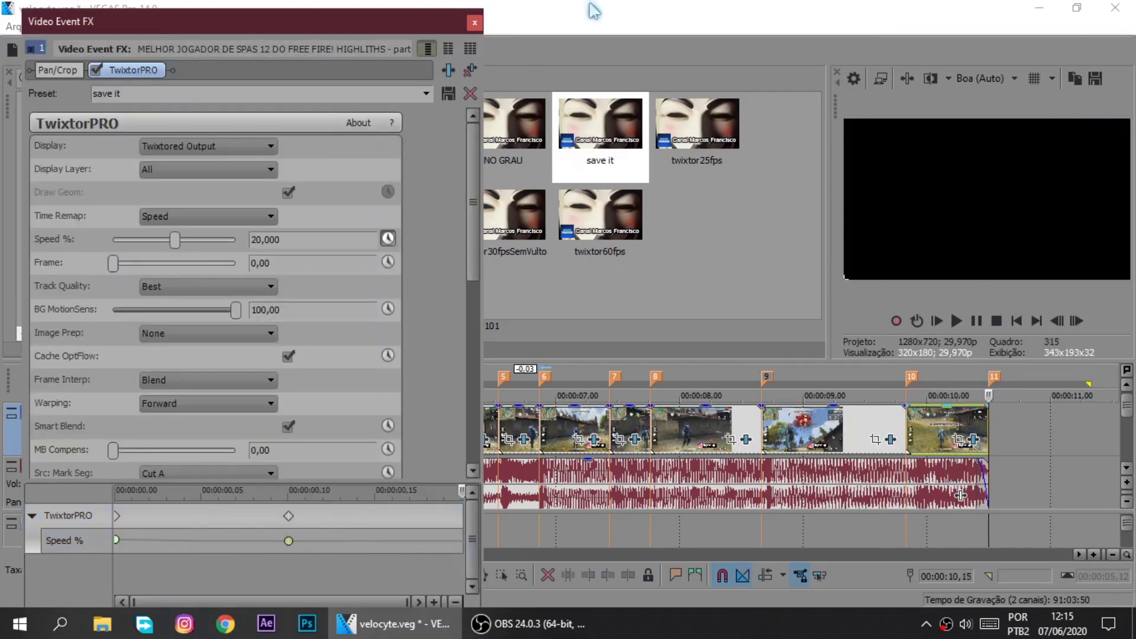
left_click(474, 22)
Define a playback range covering all segments and preview the whole edit from the first segment
scroll(592, 471, "down", 4)
left_click_drag(482, 472, 275, 450)
left_click(270, 448)
key("space")
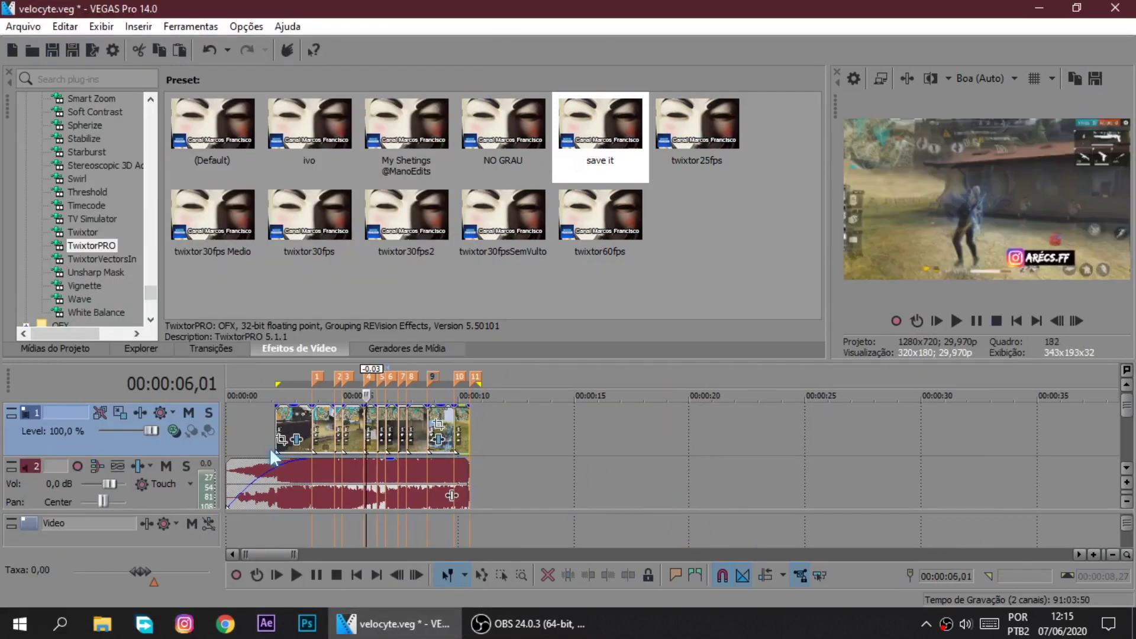
Split the music at the end of the last segment, at 00:00:10,15, and put the remaining part on a new audio track
key("space")
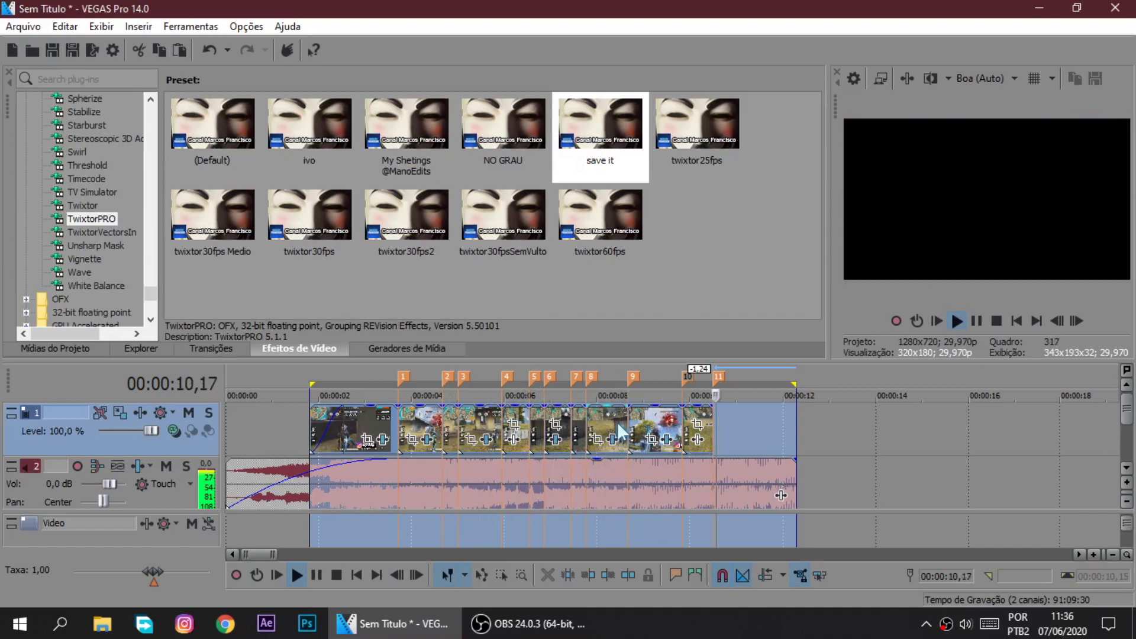
left_click(715, 477)
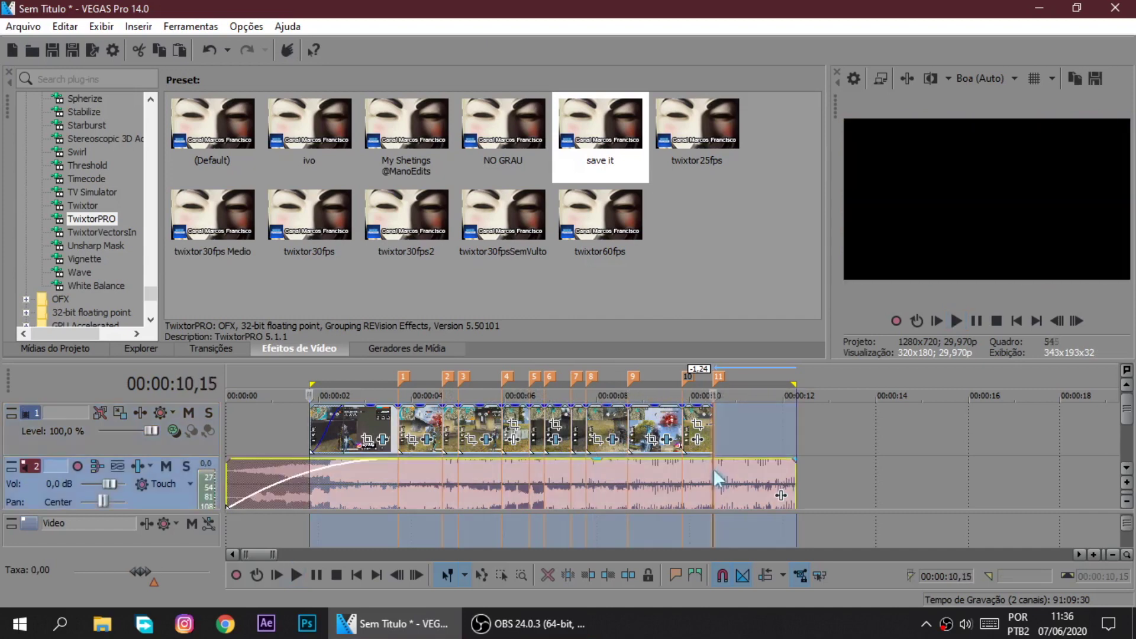
key("space")
scroll(762, 514, "down", 3)
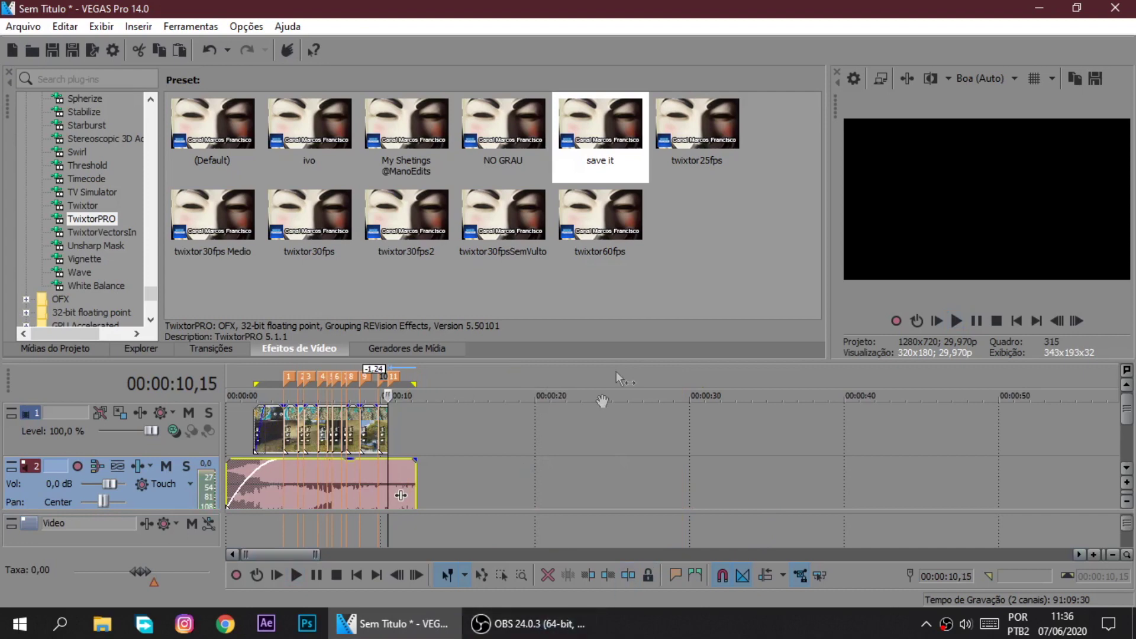
scroll(400, 496, "up", 4)
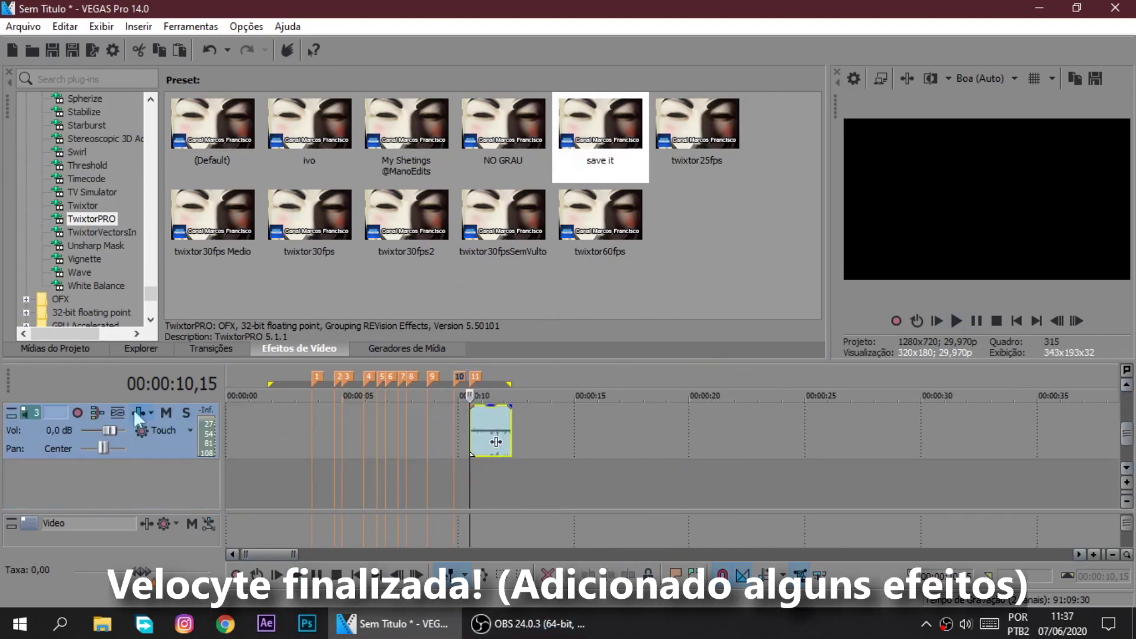
Add an audio plug-in to the effects chain of the new track holding the split-off music
left_click(138, 415)
left_click(907, 215)
left_click(907, 165)
left_click(456, 95)
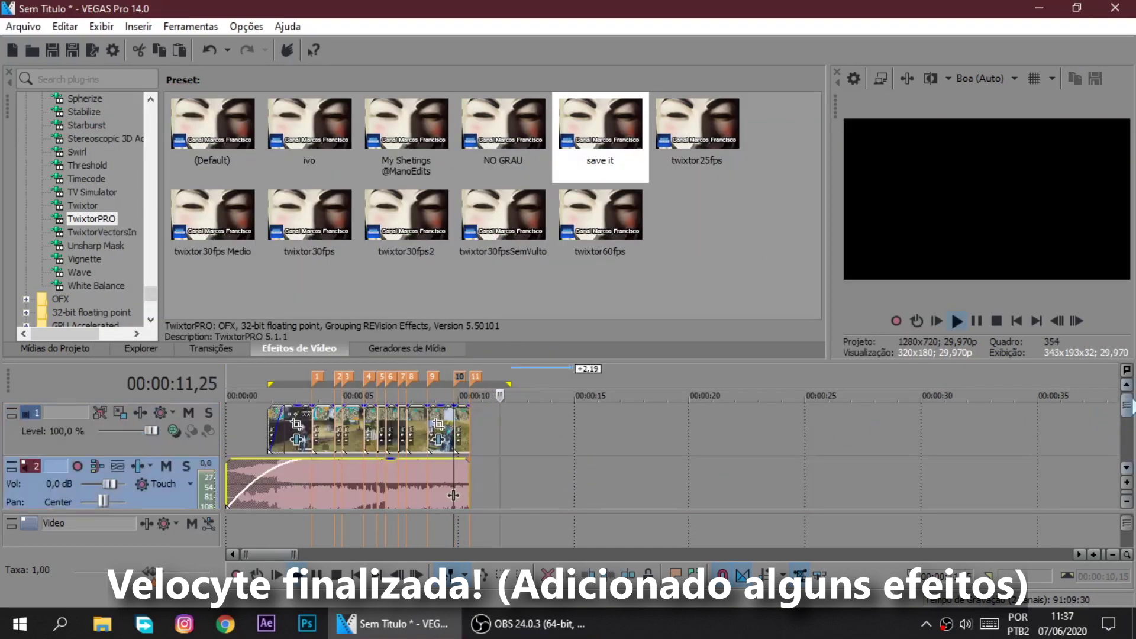
Import SOUND_EFFECTS_USED_FOR_EDITING.mp3 as project media and place it on the music track after the music
left_click(22, 26)
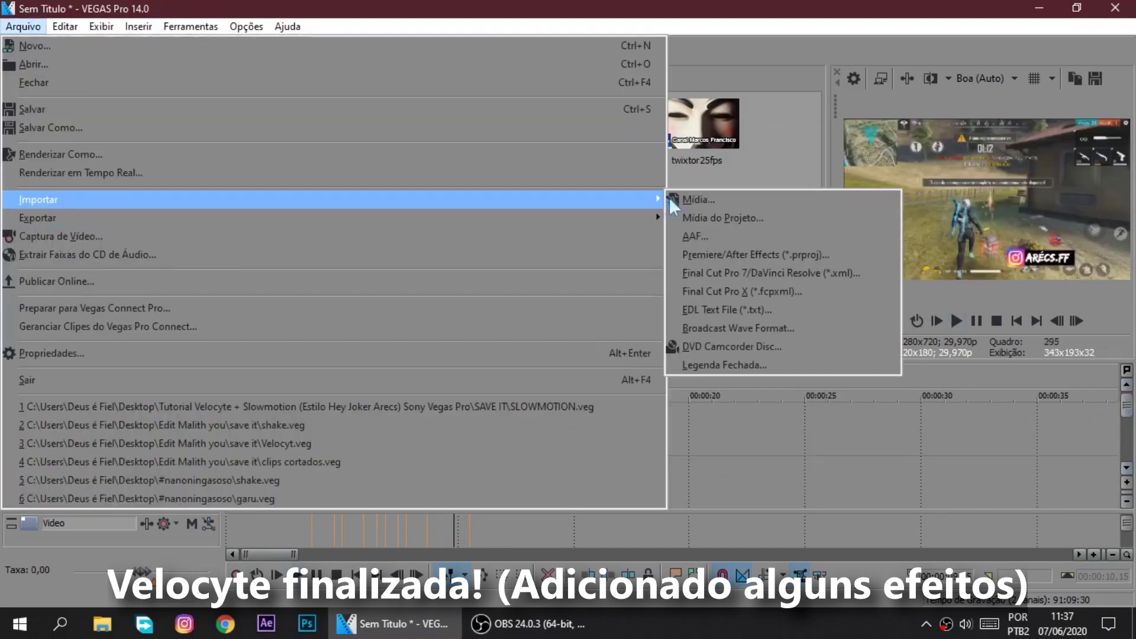
left_click(698, 198)
double_click(559, 207)
double_click(288, 203)
double_click(284, 203)
left_click(293, 203)
left_click(497, 553)
left_click_drag(427, 133, 489, 432)
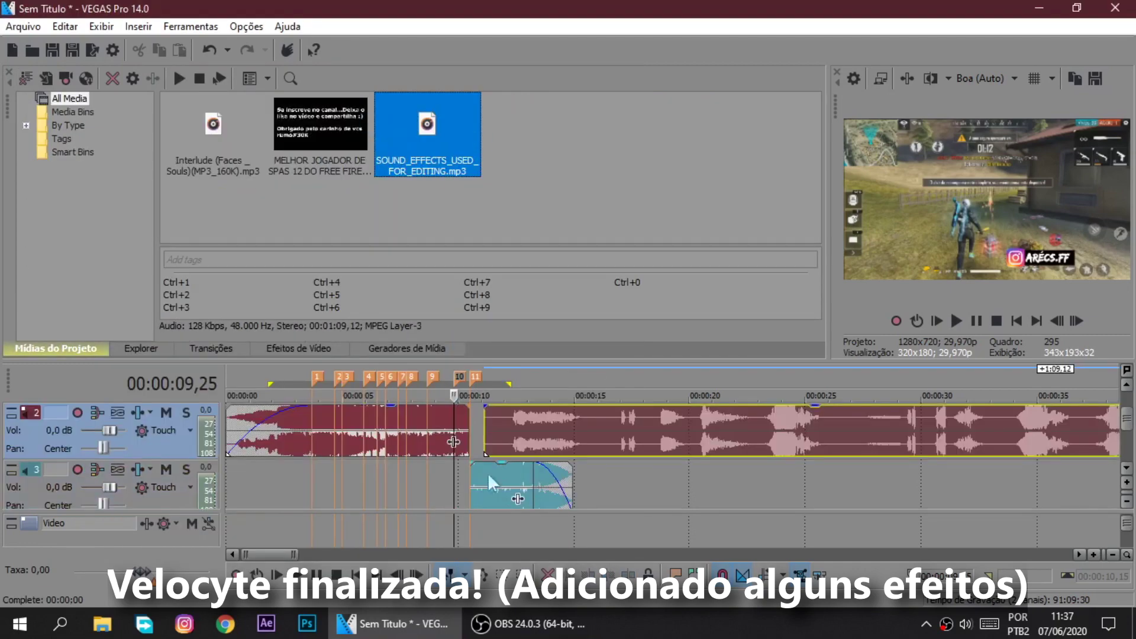
Shift the sound effects clip later, to about 13.6 seconds, and listen through its different sounds
scroll(489, 461, "up", 3)
left_click_drag(750, 421, 861, 421)
key("space")
scroll(828, 422, "down", 2)
left_click(753, 422)
scroll(764, 422, "up", 2)
scroll(793, 424, "down", 2)
left_click(786, 425)
left_click(966, 428)
scroll(967, 427, "up", 2)
scroll(923, 427, "down", 2)
left_click(829, 427)
scroll(830, 427, "down", 1)
left_click(831, 426)
scroll(830, 427, "down", 1)
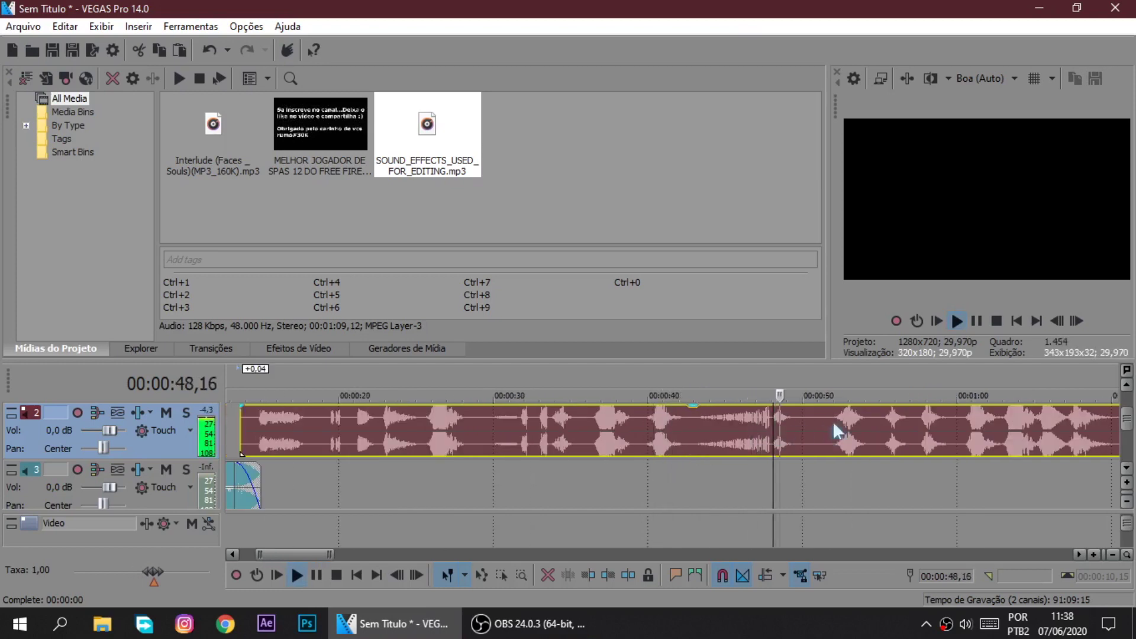
Cut a sound effect about 2.7 seconds long out of the clip and place it directly after the music at marker 11
scroll(743, 444, "down", 2)
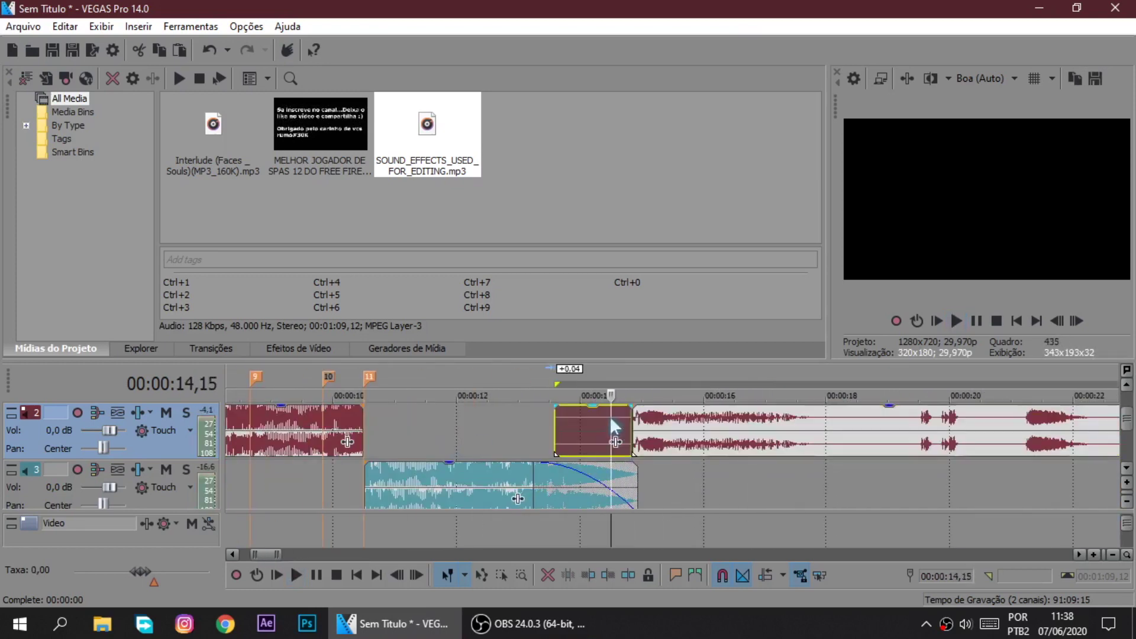
key("space")
left_click(365, 435)
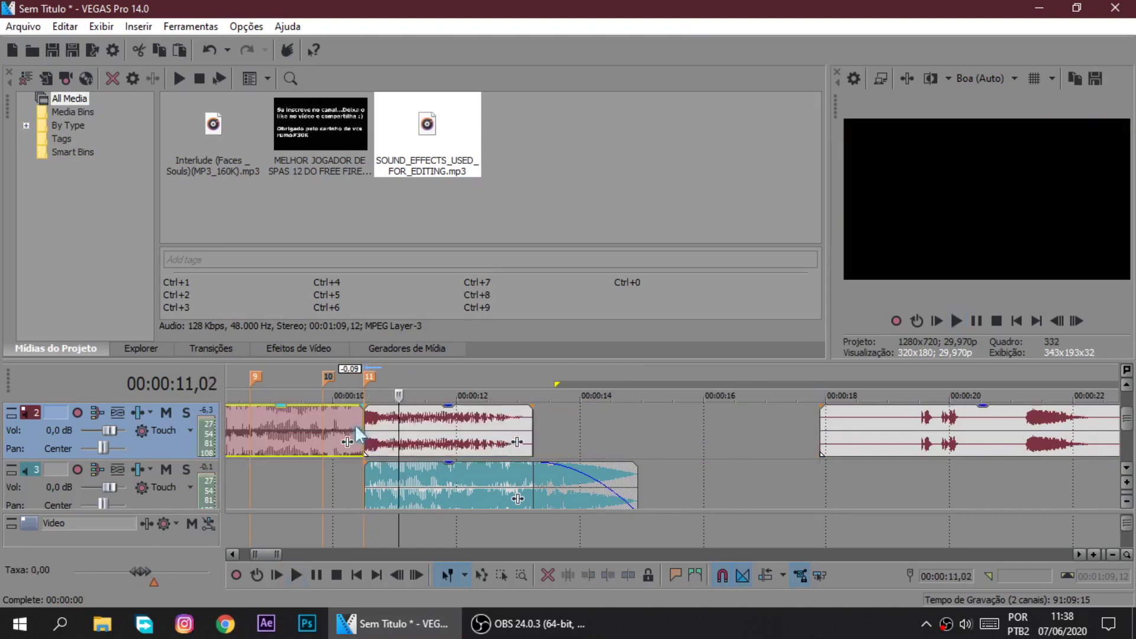
Isolate a second sound effect by splitting the remaining sound effects clip and deleting the unused parts
left_click(344, 425)
left_click(923, 441)
scroll(922, 441, "up", 1)
left_click(691, 437)
key("s")
key("Delete")
left_click(856, 430)
key("s")
left_click(888, 438)
key("Delete")
Bring the isolated sound effect over to the ending, on its own audio track above the music, and preview it
left_click_drag(632, 435, 395, 435)
scroll(395, 435, "up", 3)
key("space")
key("space")
scroll(645, 437, "down", 2)
left_click(644, 437)
left_click_drag(704, 438, 668, 433)
key("space")
scroll(775, 459, "up", 1)
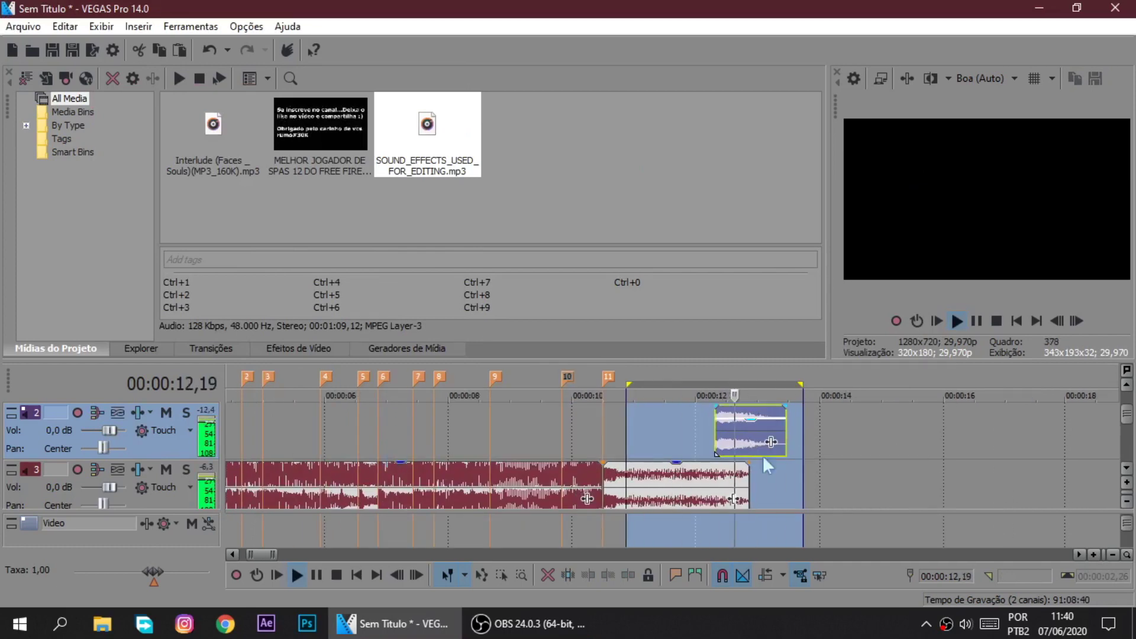
Move the short sound effect earlier so that it starts at about 00:00:11,06
left_click_drag(765, 444, 712, 444)
scroll(745, 469, "down", 2)
left_click(551, 444)
scroll(542, 443, "up", 3)
left_click(632, 442)
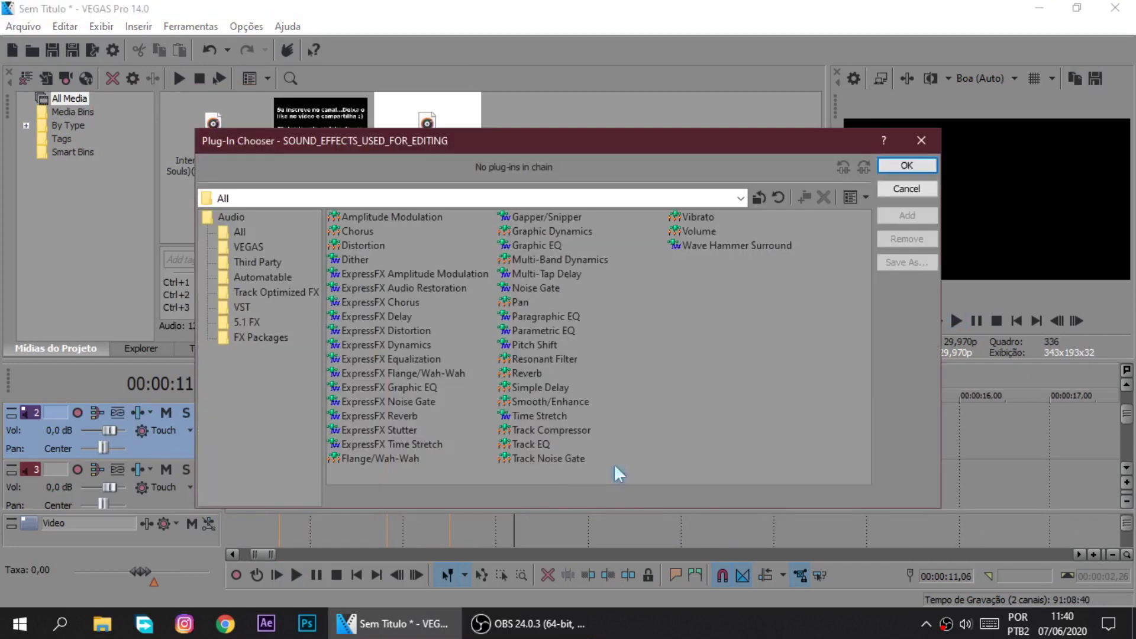
left_click(921, 141)
left_click(631, 443)
left_click(922, 140)
Open the audio effects chain of the short sound effect's track and review its plug-ins
left_click(138, 412)
left_click(347, 139)
left_click(271, 139)
left_click(454, 118)
left_click(824, 144)
left_click(428, 118)
left_click(456, 97)
Play back the ending to hear the short sound effect together with the sound after the music
left_click(480, 421)
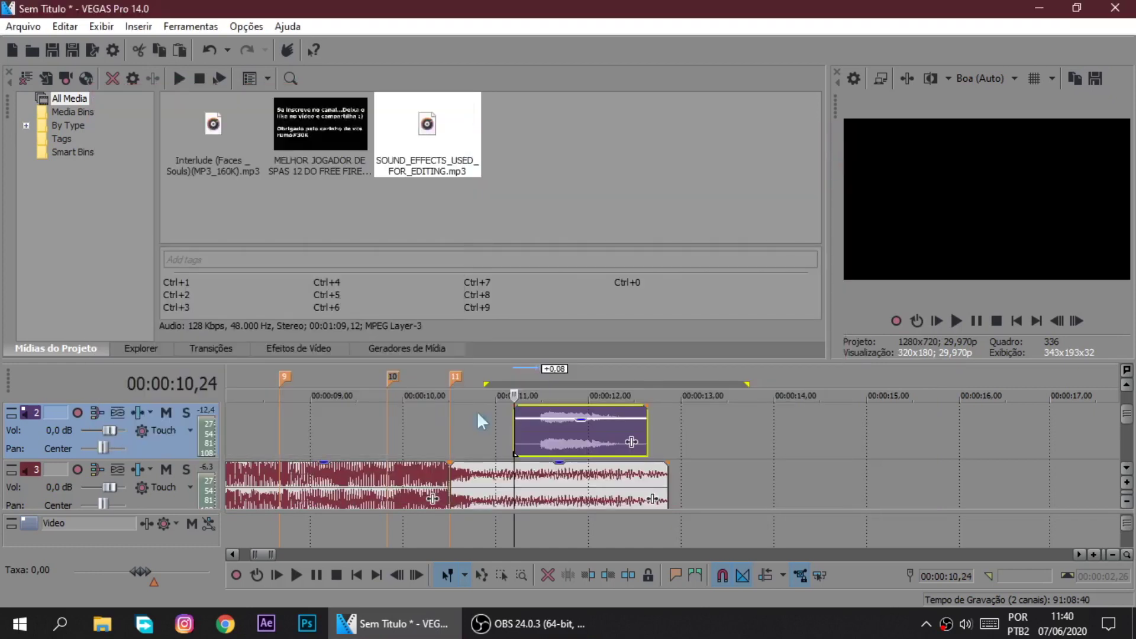
key("space")
scroll(909, 497, "down", 3)
scroll(909, 490, "up", 3)
key("space")
Define a playback range from the start to 00:00:16,19 and preview the whole edit
left_click(588, 486)
left_click_drag(1127, 420, 1127, 453)
scroll(591, 449, "down", 4)
left_click_drag(419, 449, 227, 449)
scroll(227, 449, "up", 3)
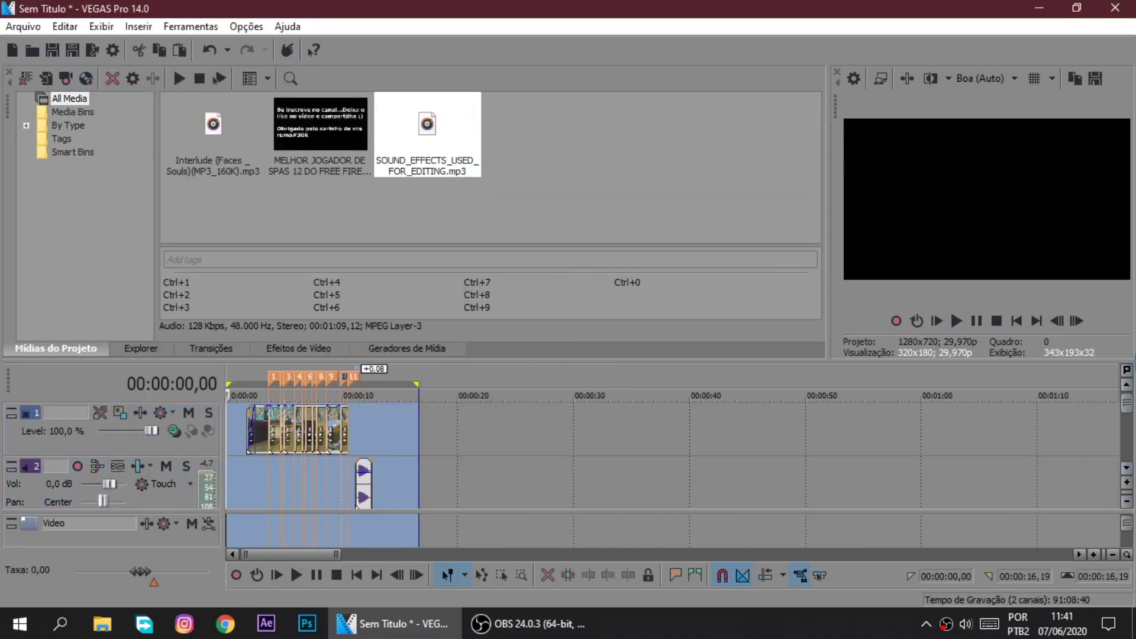
key("space")
scroll(809, 499, "up", 5)
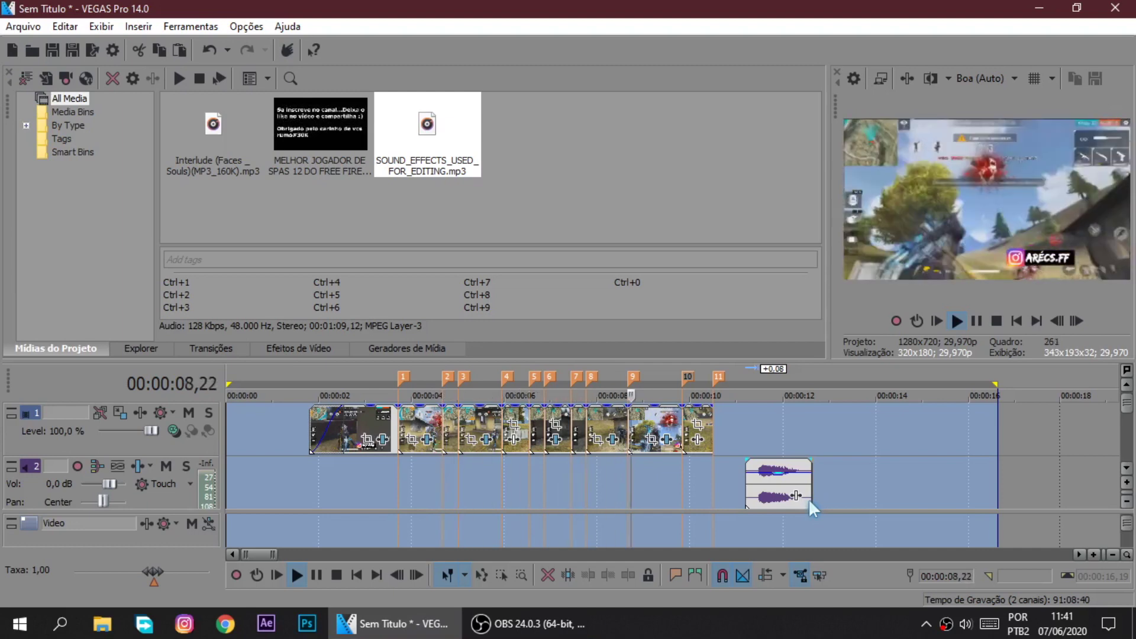
scroll(808, 499, "down", 1)
Replay the last part of the edit to check the audio transition around marker 11
left_click(553, 432)
scroll(553, 431, "up", 3)
left_click(622, 487)
mouse_move(1127, 403)
left_mouse_down()
mouse_move(1127, 426)
mouse_move(1127, 414)
left_mouse_up()
key("space")
scroll(621, 487, "down", 1)
key("space")
Fine-tune the audio events after marker 11, replaying the ending to check their timing
scroll(906, 465, "down", 2)
left_click_drag(588, 487, 609, 487)
key("space")
scroll(609, 487, "up", 3)
left_click_drag(671, 464, 663, 468)
left_click_drag(780, 496, 732, 496)
Define a playback range from the start to about 13 seconds and preview the finished edit
key("space")
scroll(715, 439, "down", 3)
left_click_drag(1127, 415, 1127, 403)
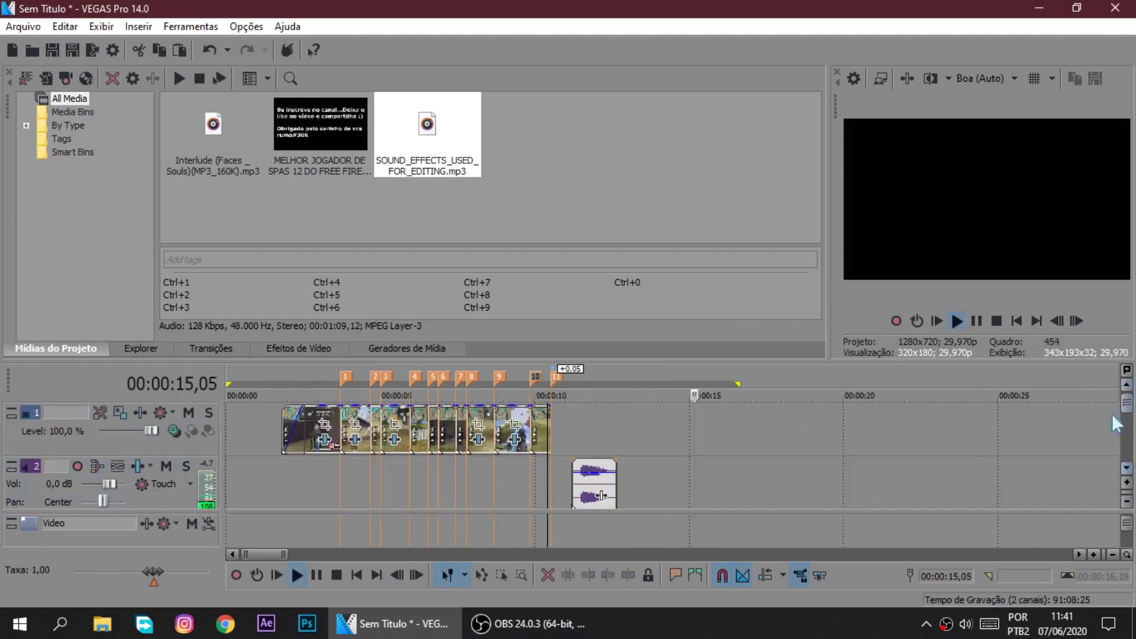
left_click_drag(629, 491, 94, 466)
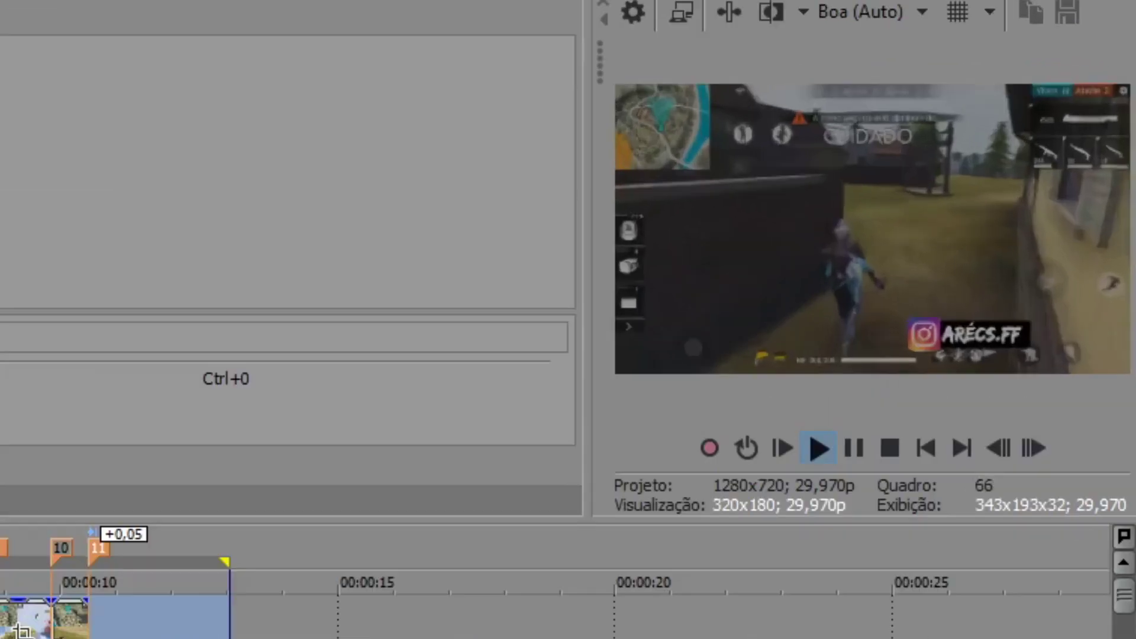